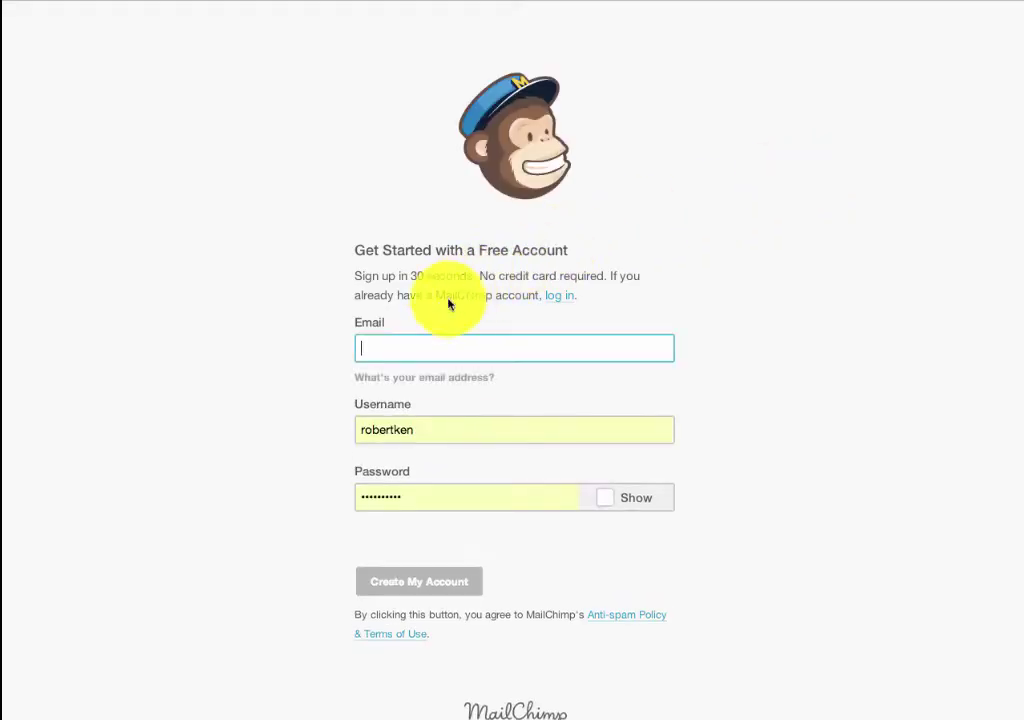
Sign up for a free MailChimp account with the saved e-mail address, a username and a password
left_click(399, 346)
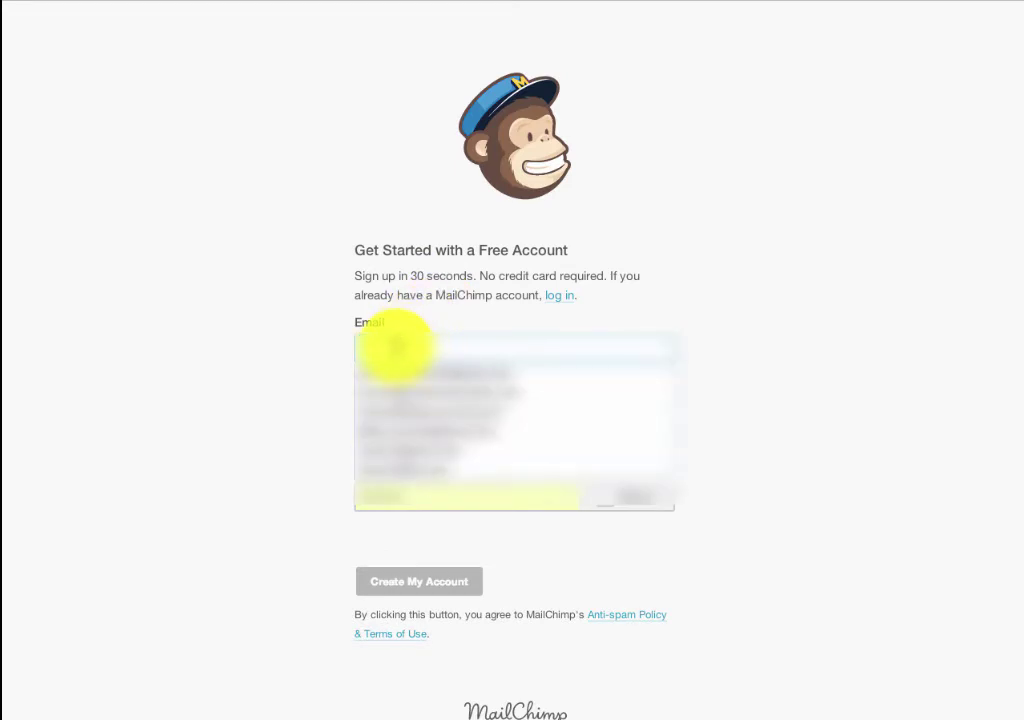
type("jo")
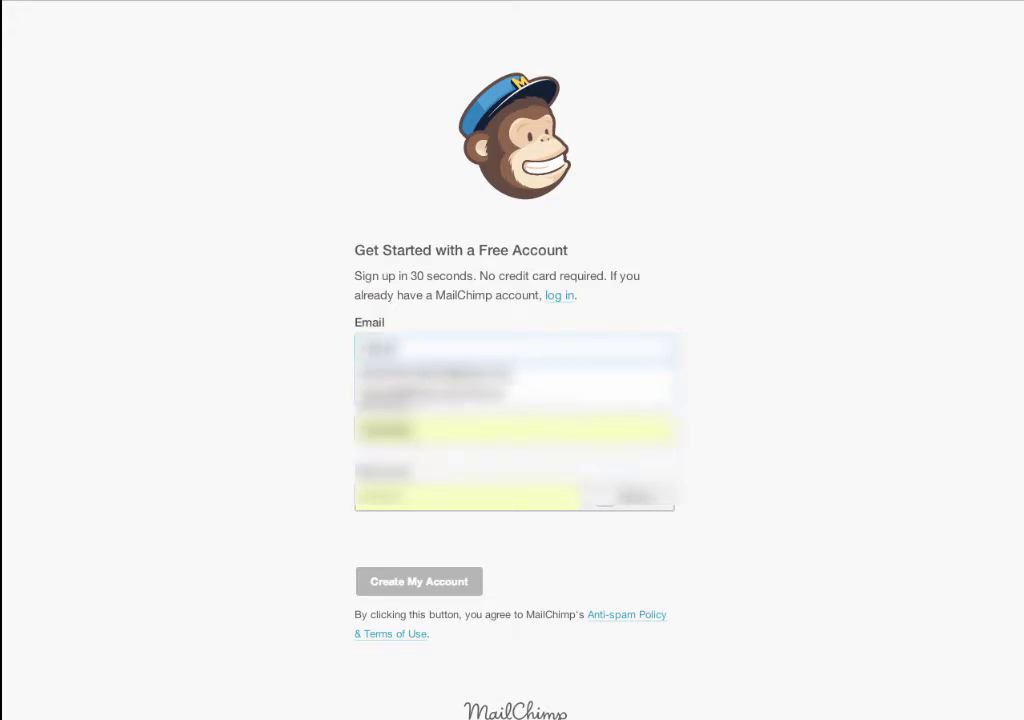
left_click(377, 368)
left_click(410, 428)
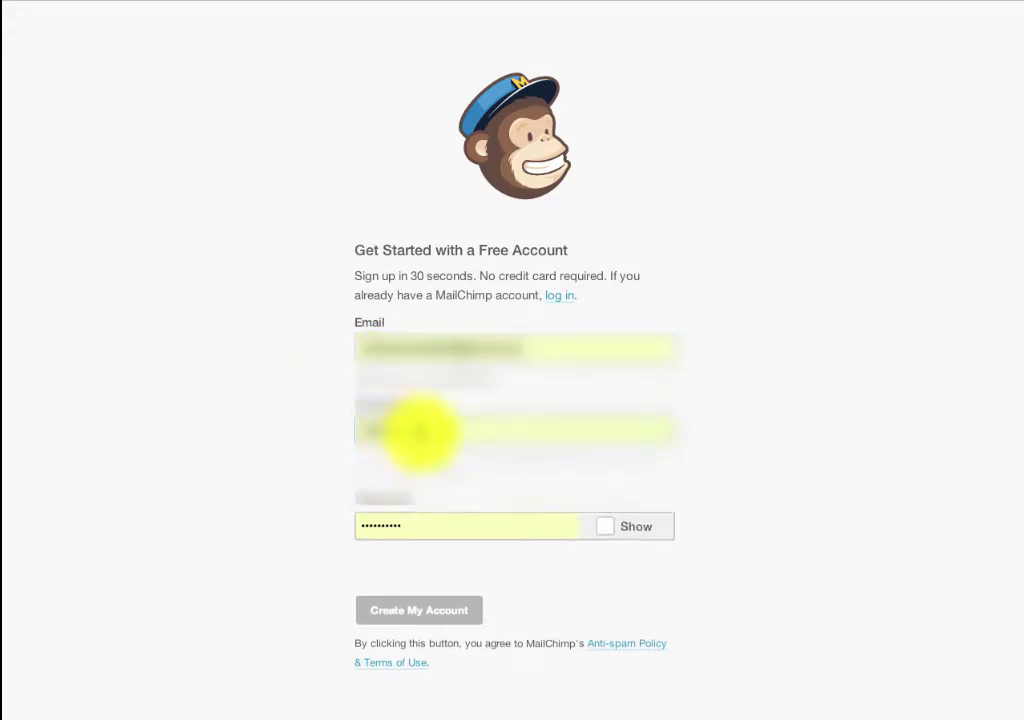
left_click(349, 406)
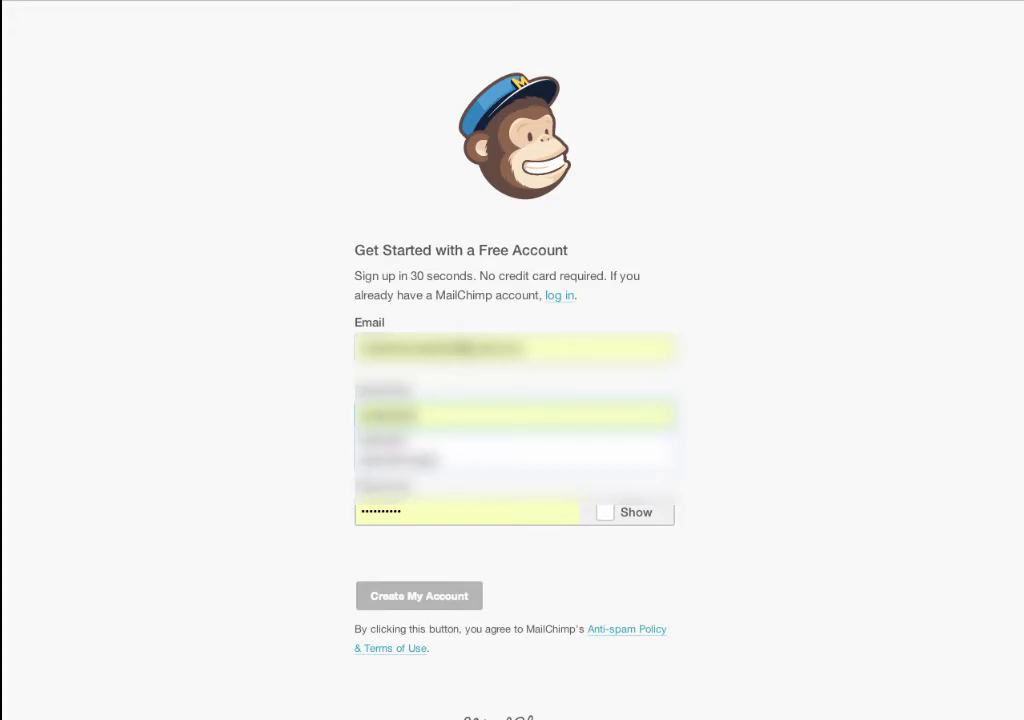
left_click(465, 512)
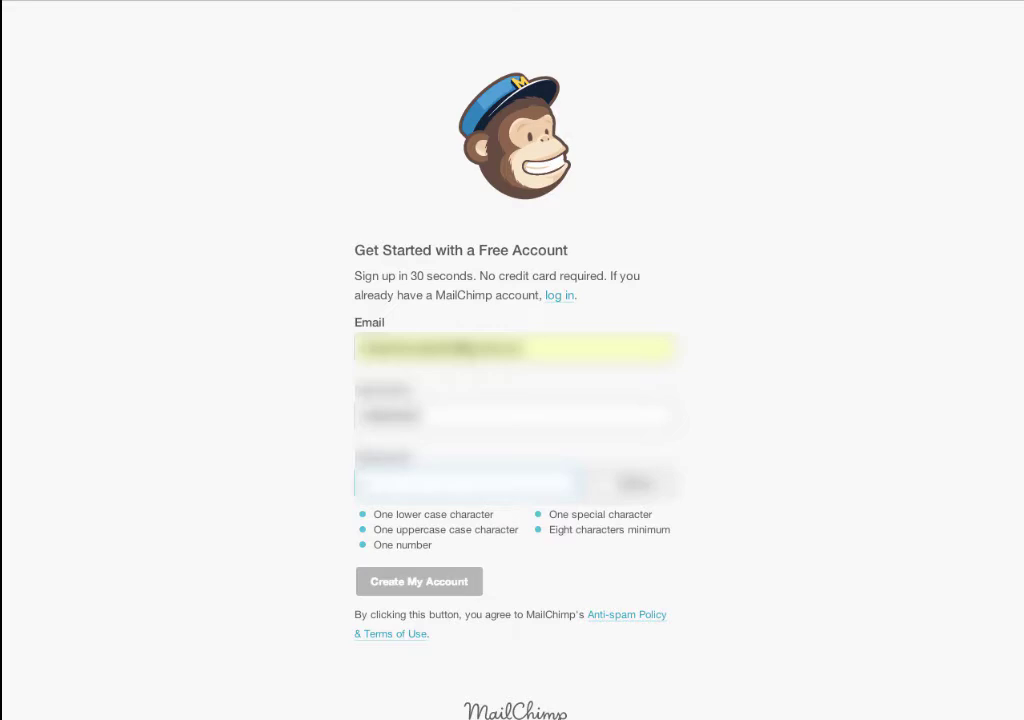
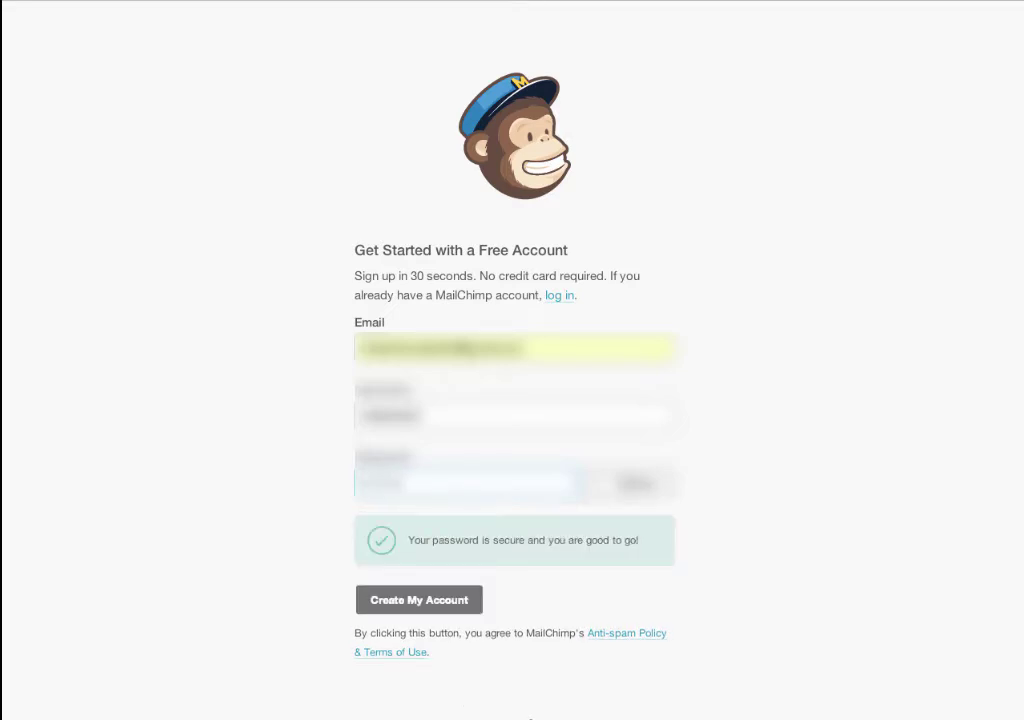
left_click(415, 601)
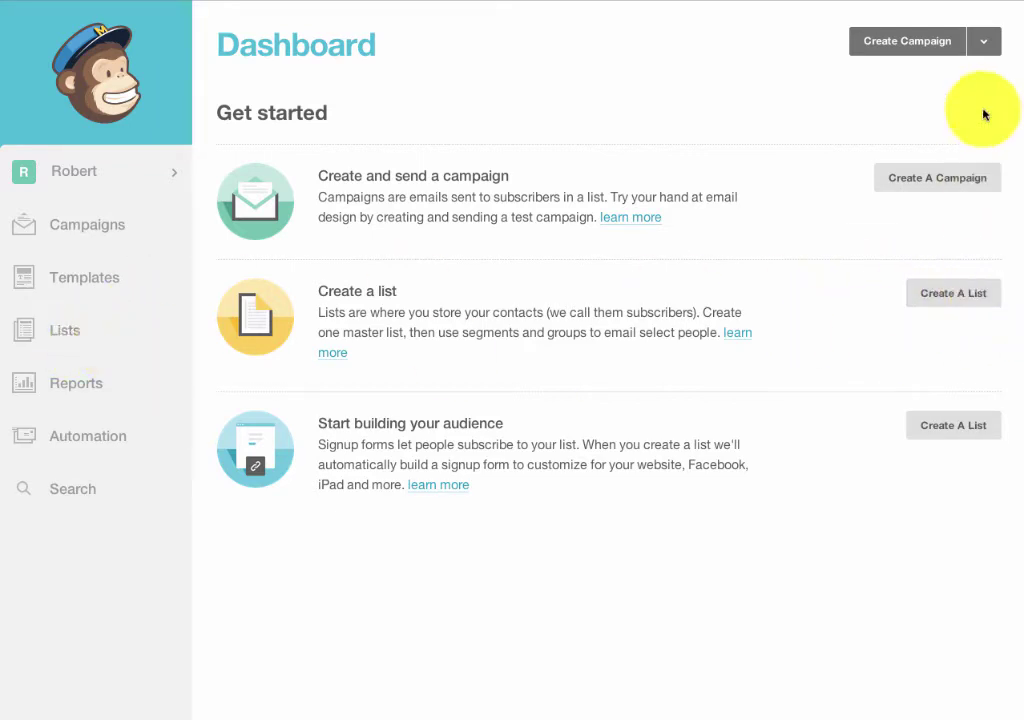
Look over the campaign types on the Dashboard, then go to the Lists page to create a list
left_click(983, 42)
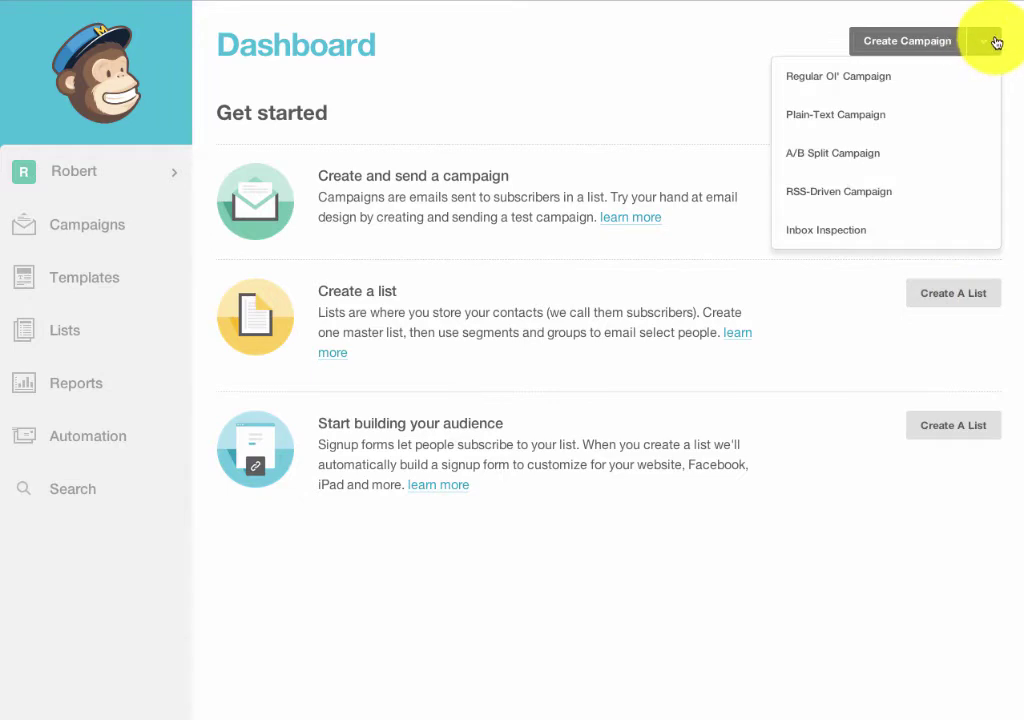
left_click(995, 17)
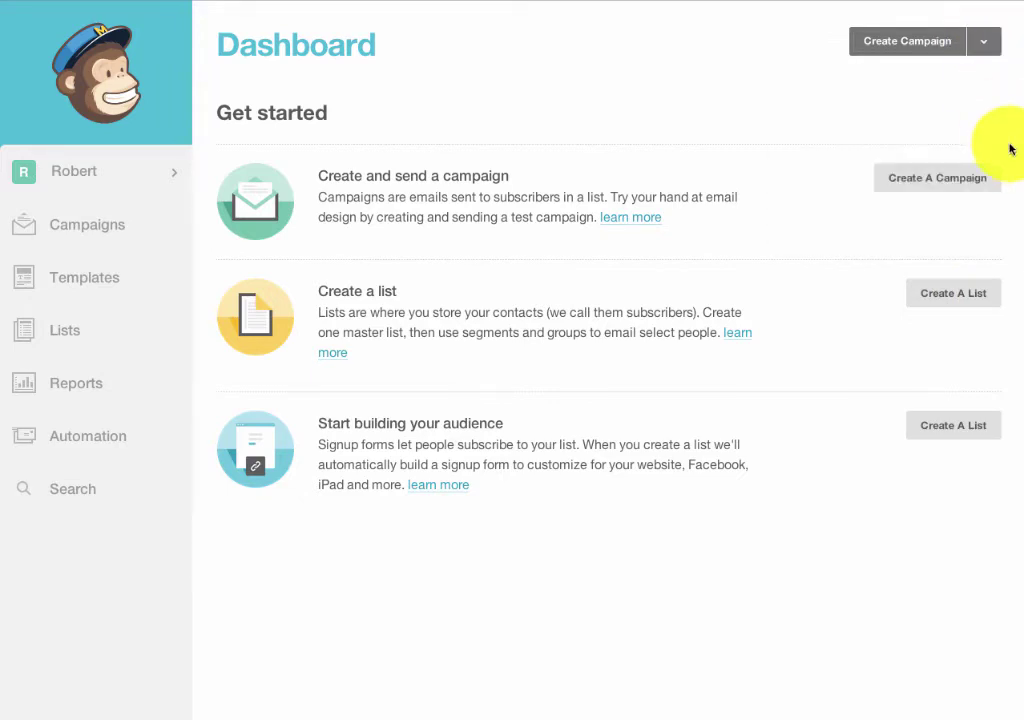
left_click(947, 307)
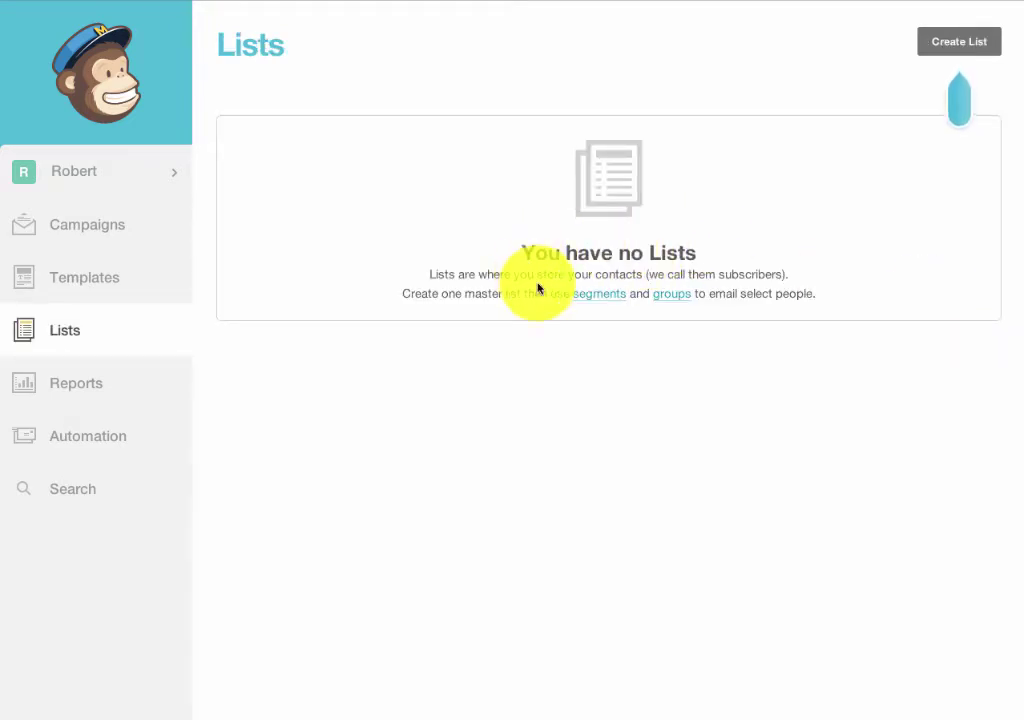
Start a new list named 'Main 3P List' with the pasted sender e-mail and sender name 'Purpose, Power Profit Club'
left_click(957, 42)
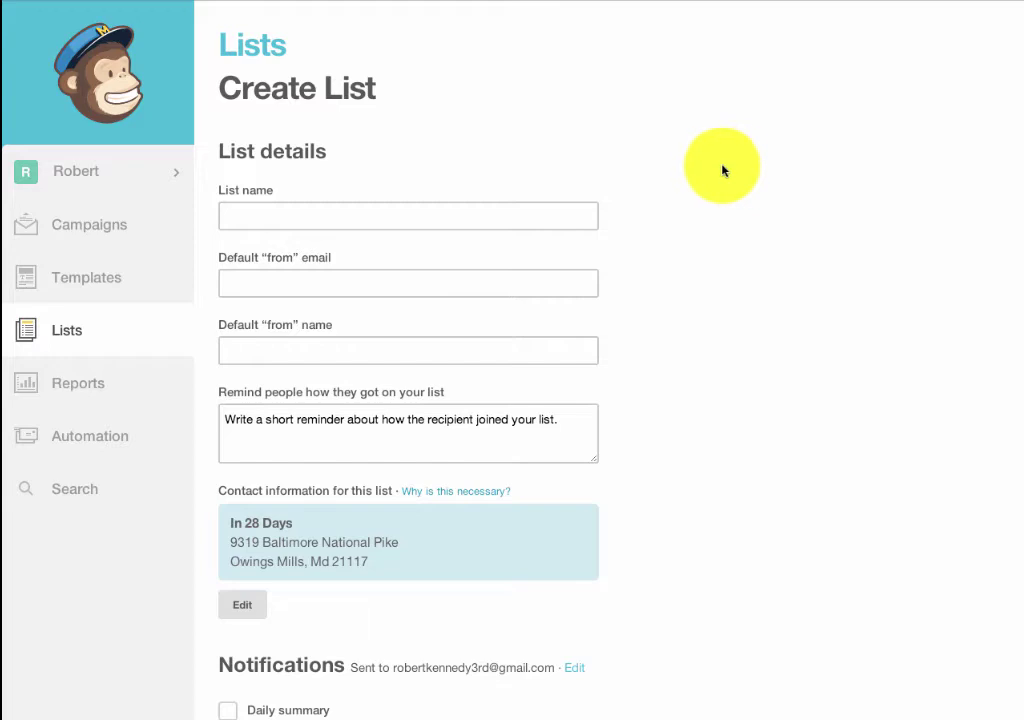
left_click(280, 212)
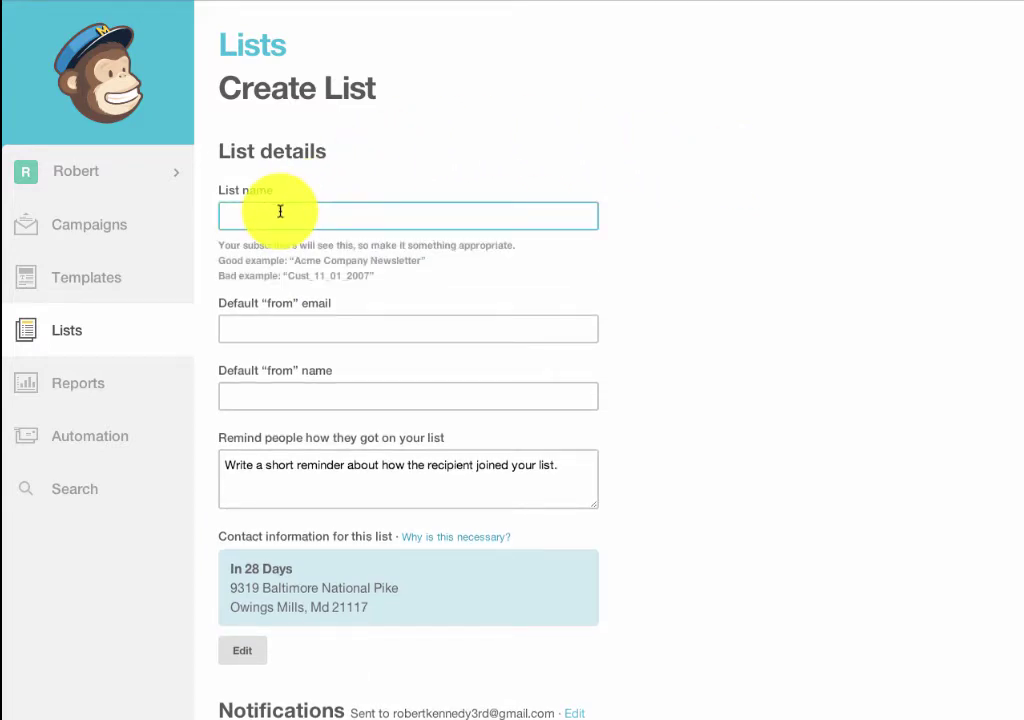
type("Main")
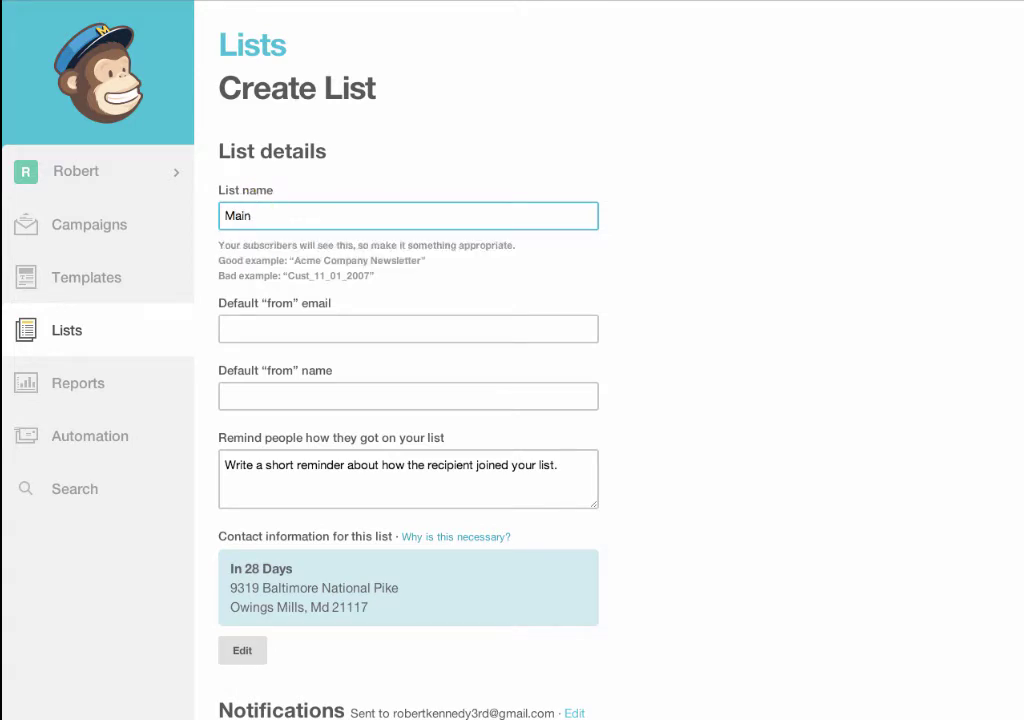
type(" 3P List")
left_click(279, 334)
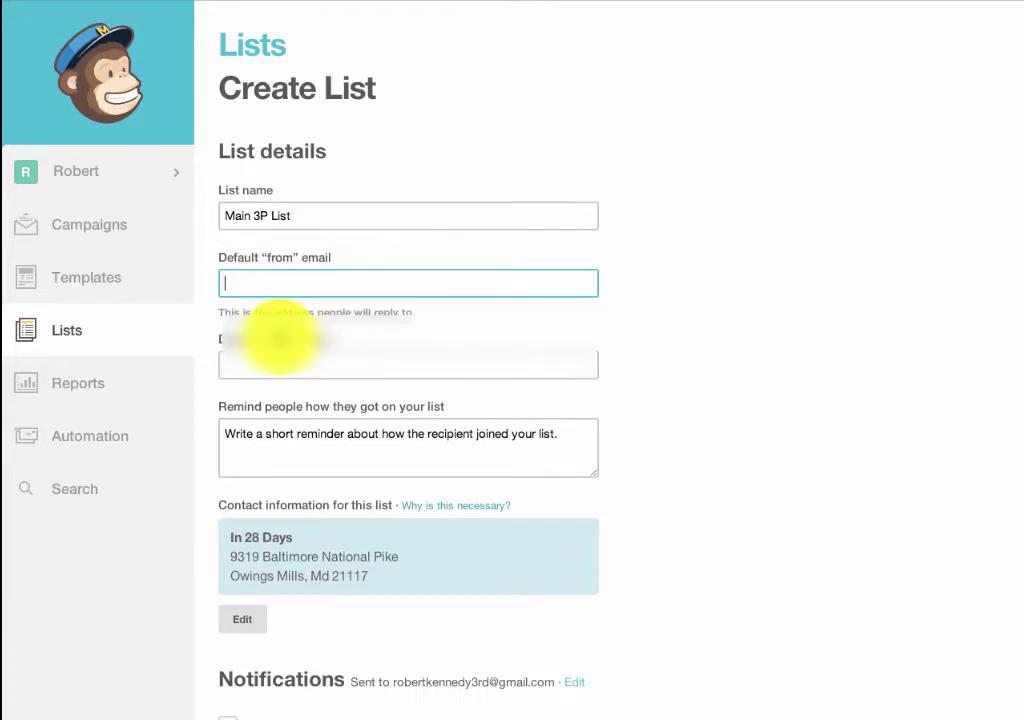
key("ctrl+v")
key("Tab")
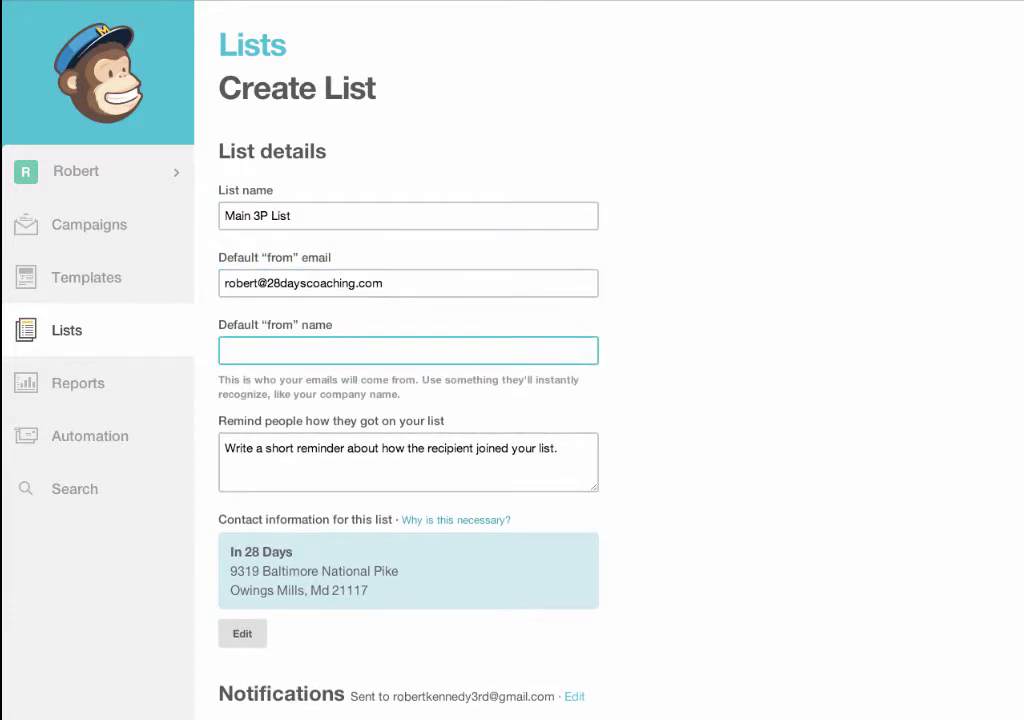
type("Purpose, Power Profit CLub")
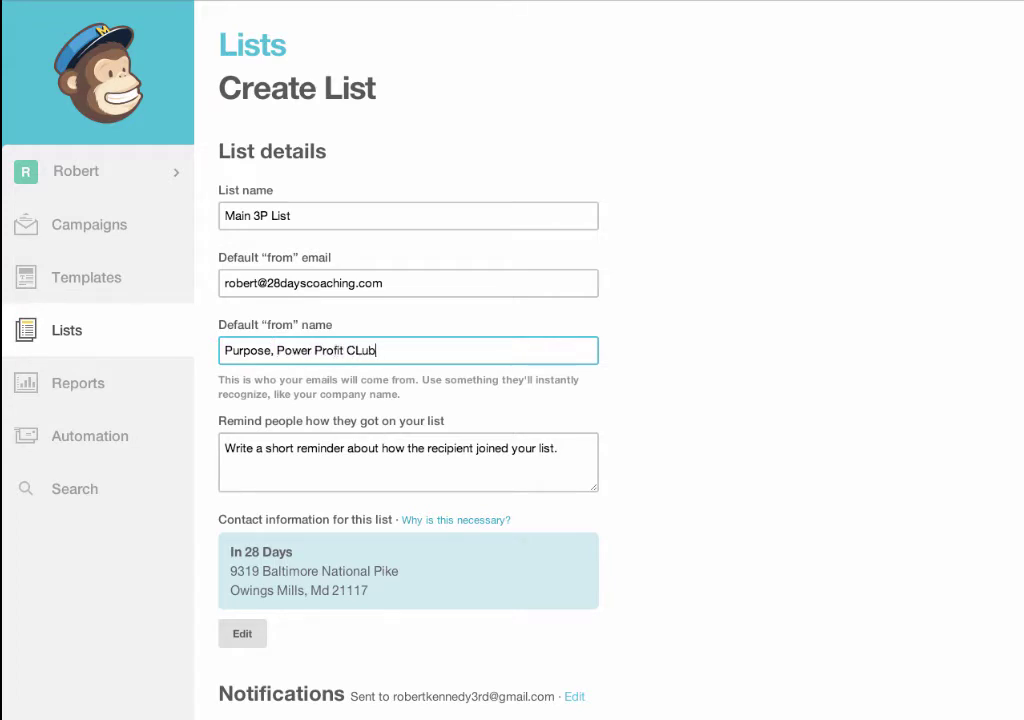
key("BackSpace")
key("BackSpace")
key("BackSpace")
type("lub")
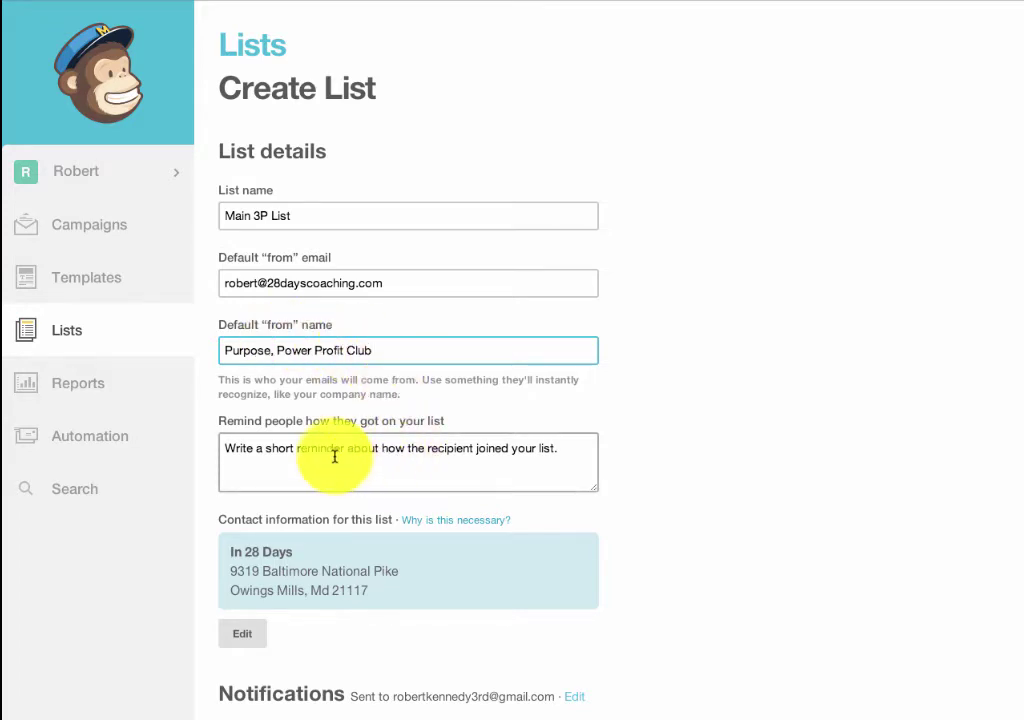
Add the reminder 'You joined on my site!', enable daily summaries, and save the list
left_click(334, 453)
type("You j")
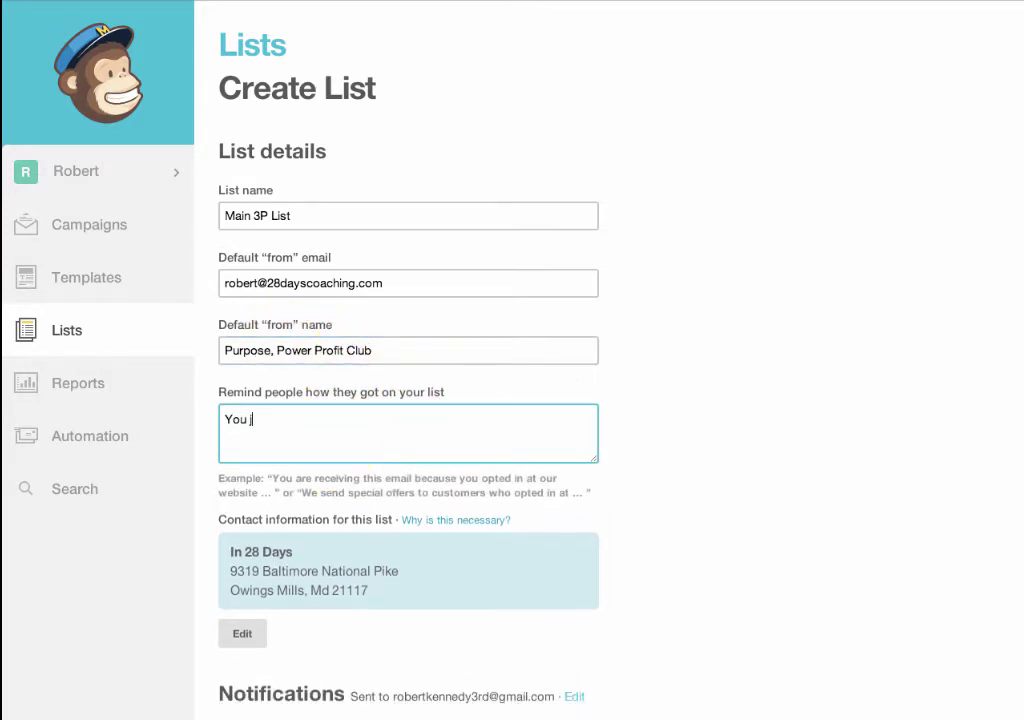
type("oined on my site!")
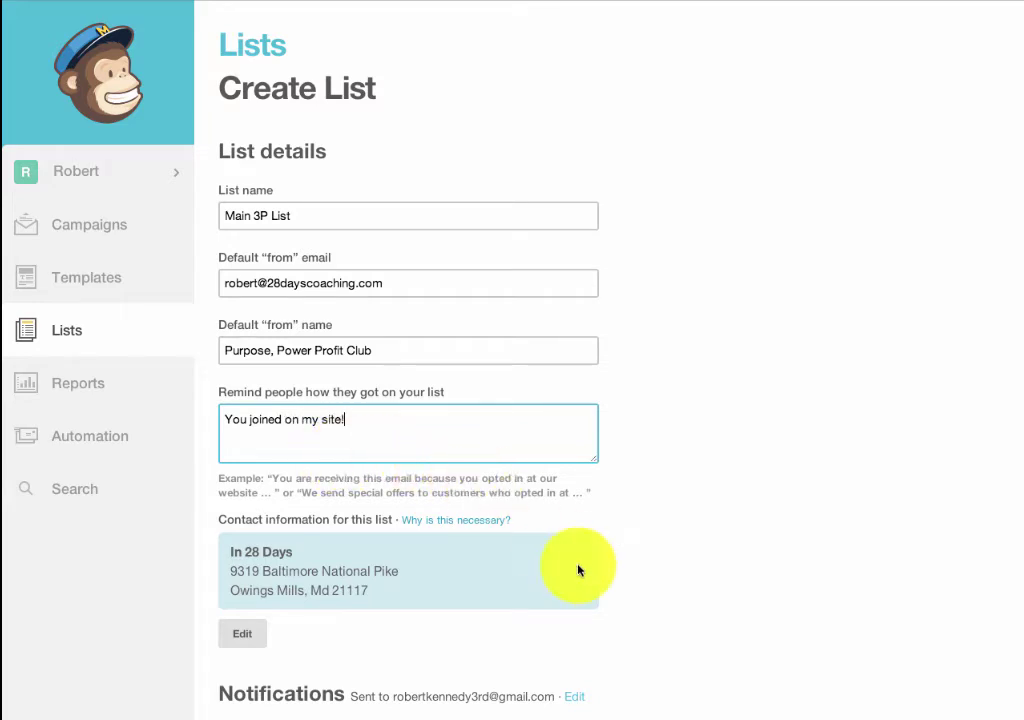
scroll(578, 570, "down", 5)
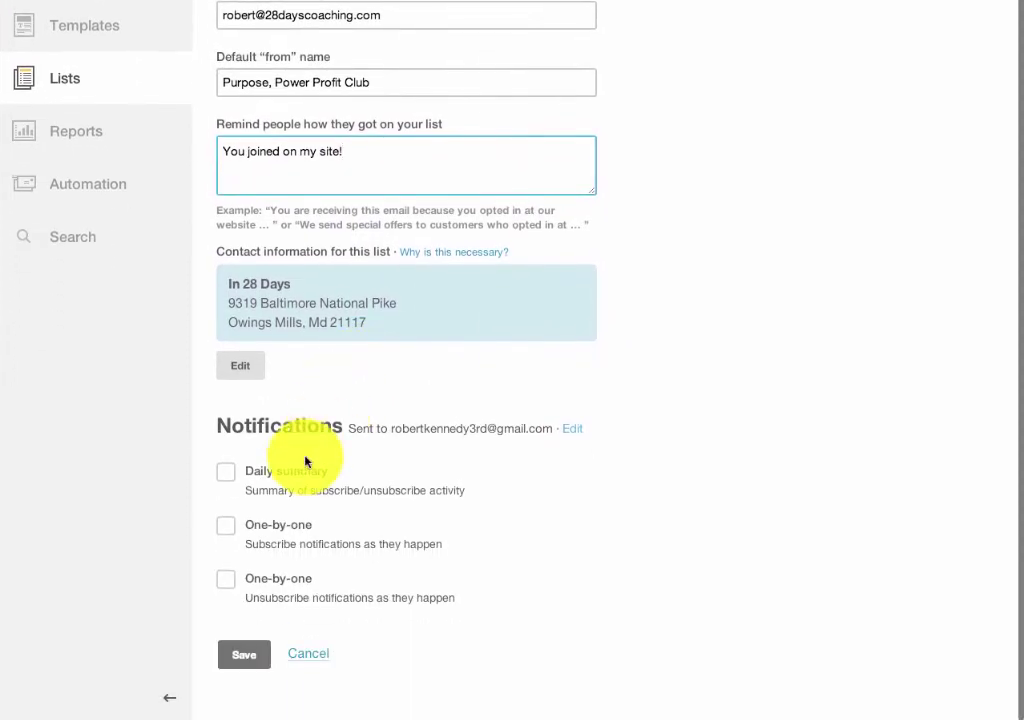
left_click(229, 474)
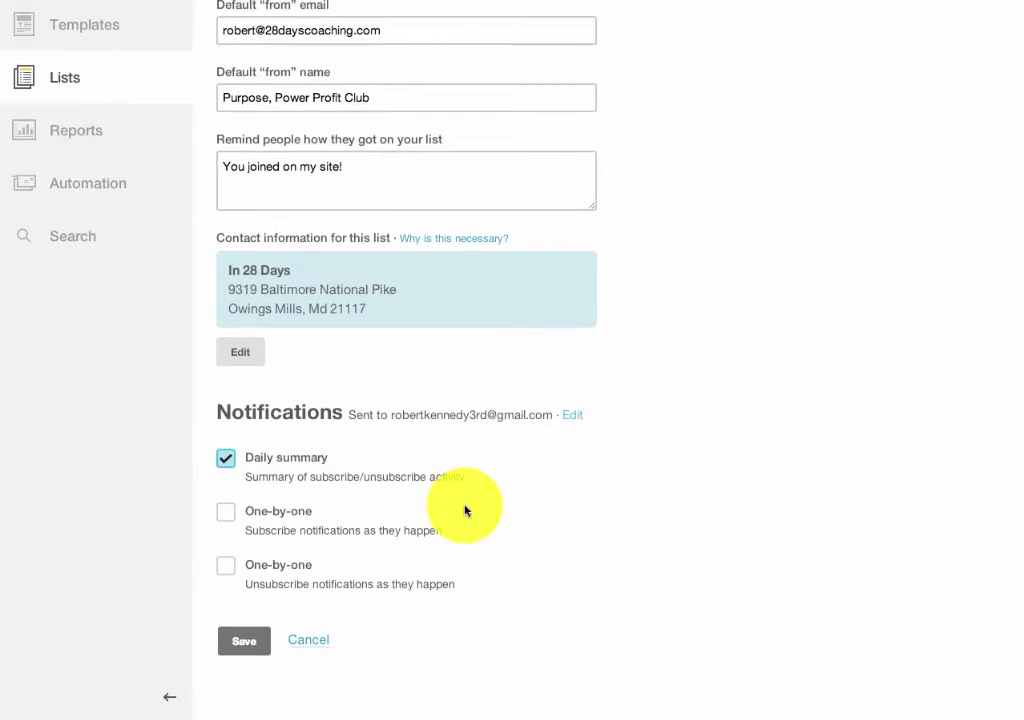
left_click(244, 643)
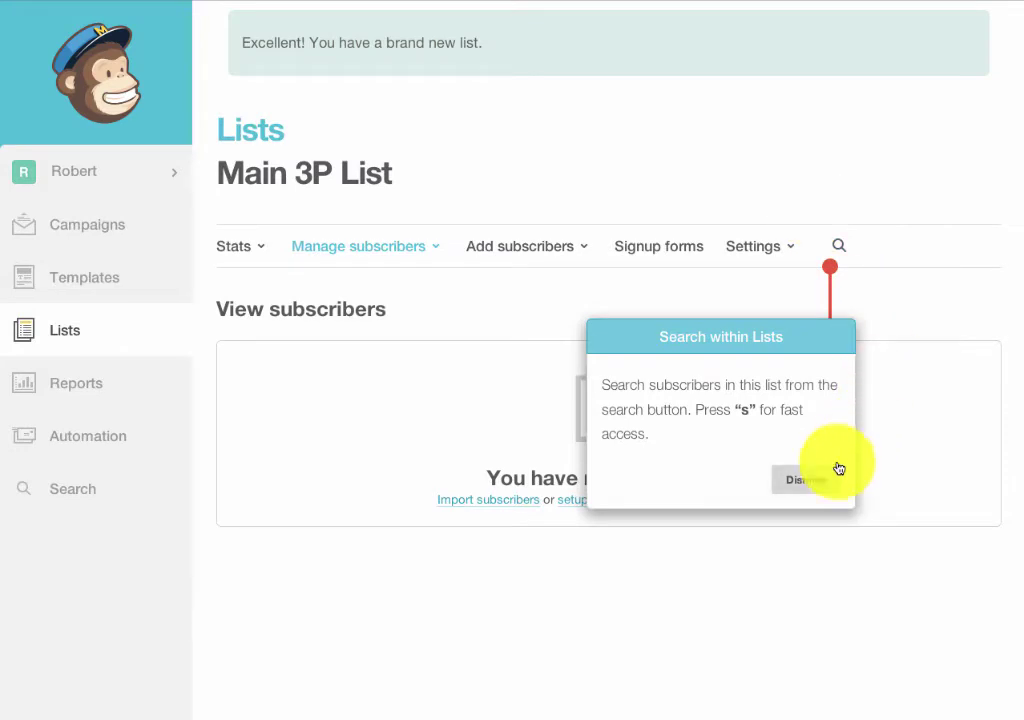
Dismiss the search tip and open the Embedded forms code for Main 3P List
left_click(810, 479)
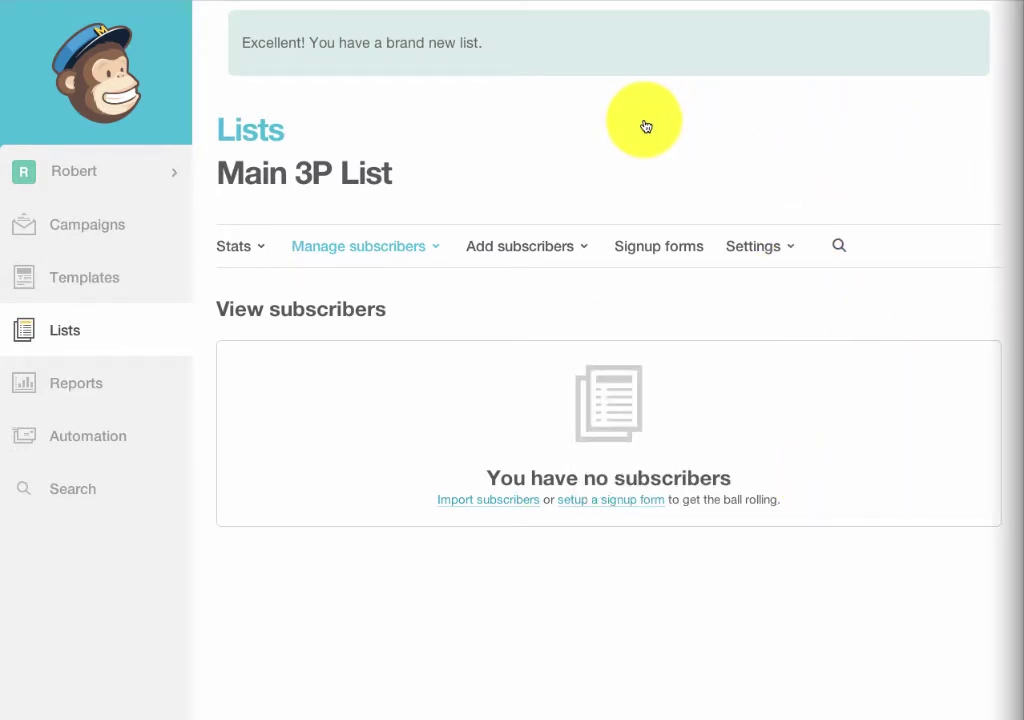
left_click(647, 247)
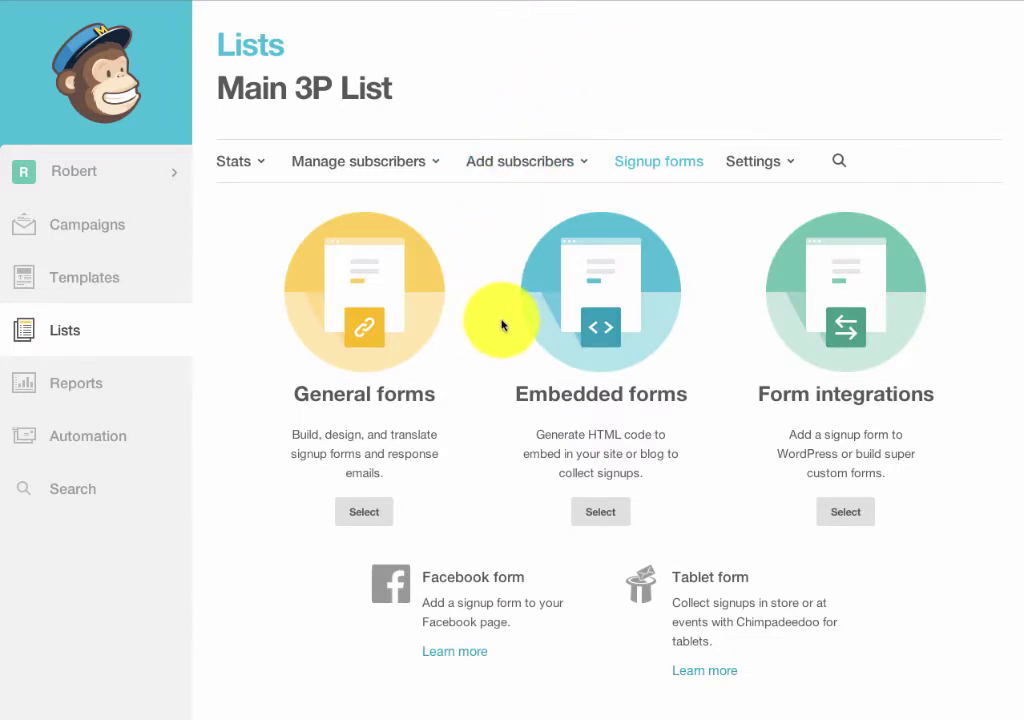
left_click(593, 318)
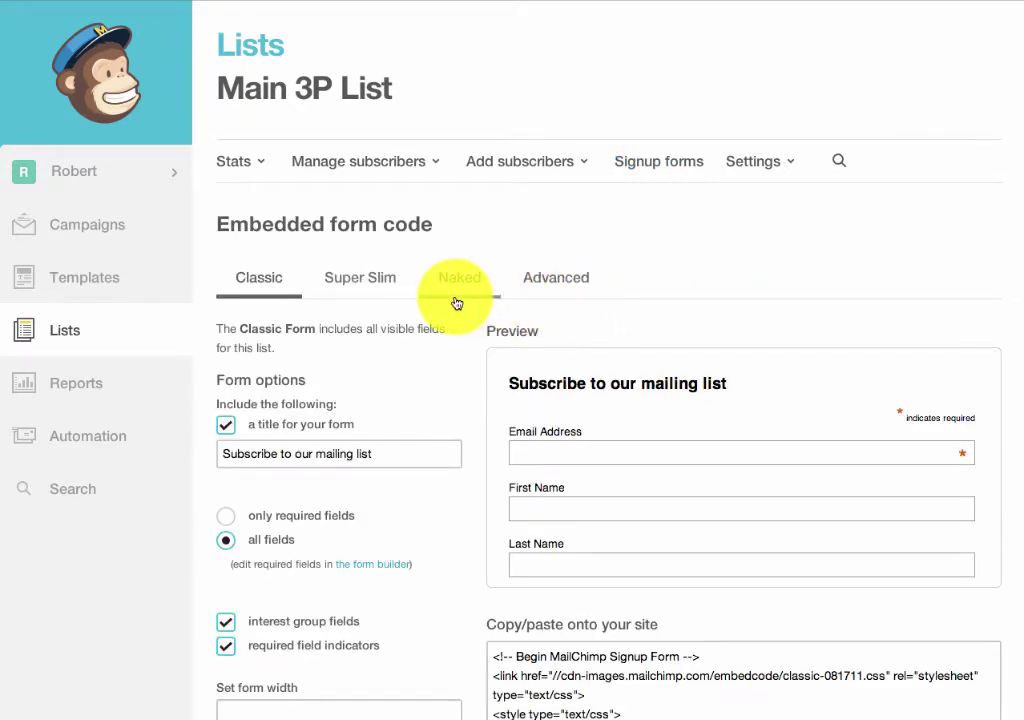
Remove the title from the embedded form, then go to the form builder to edit fields
left_click(226, 426)
left_click(560, 466)
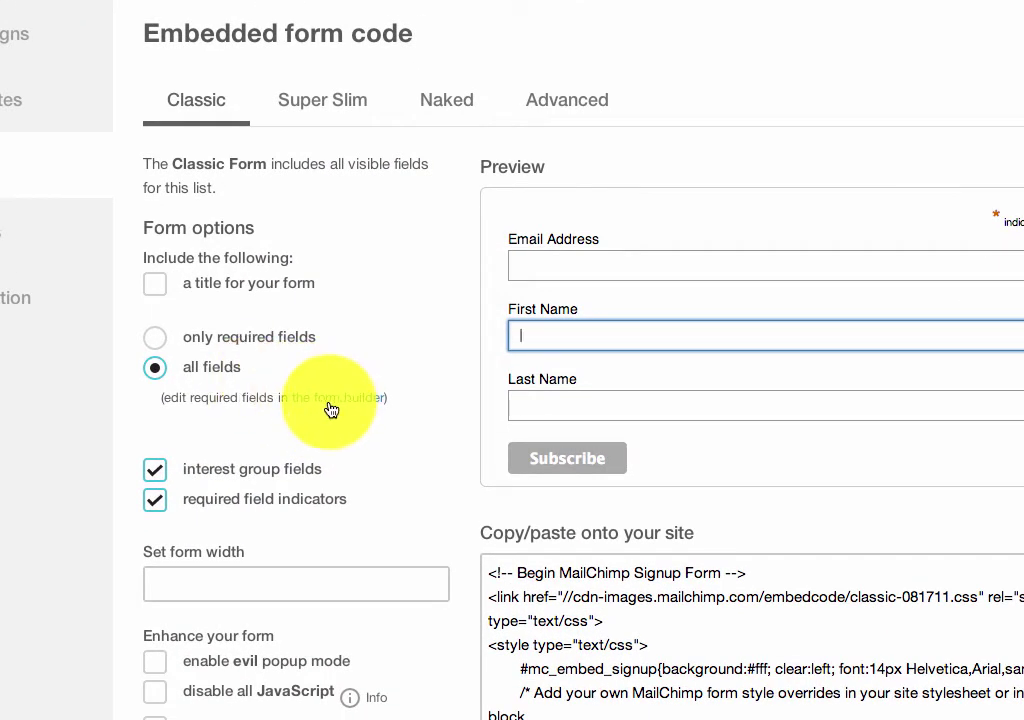
left_click(331, 410)
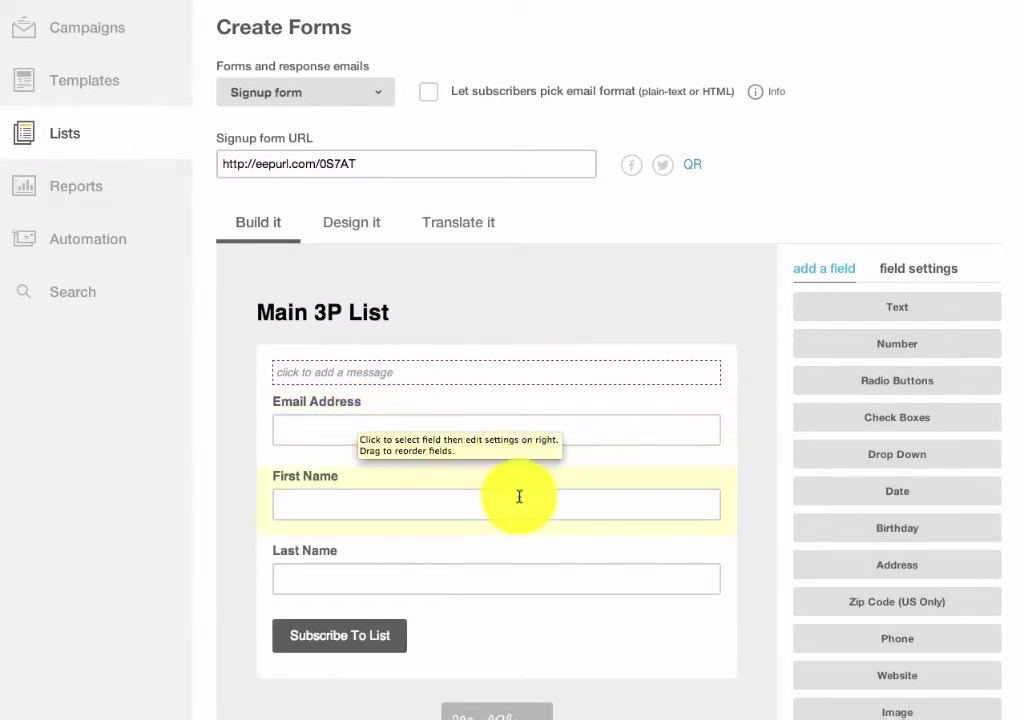
Mark First Name as a required field and save it, then select the Email Address field
left_click(517, 503)
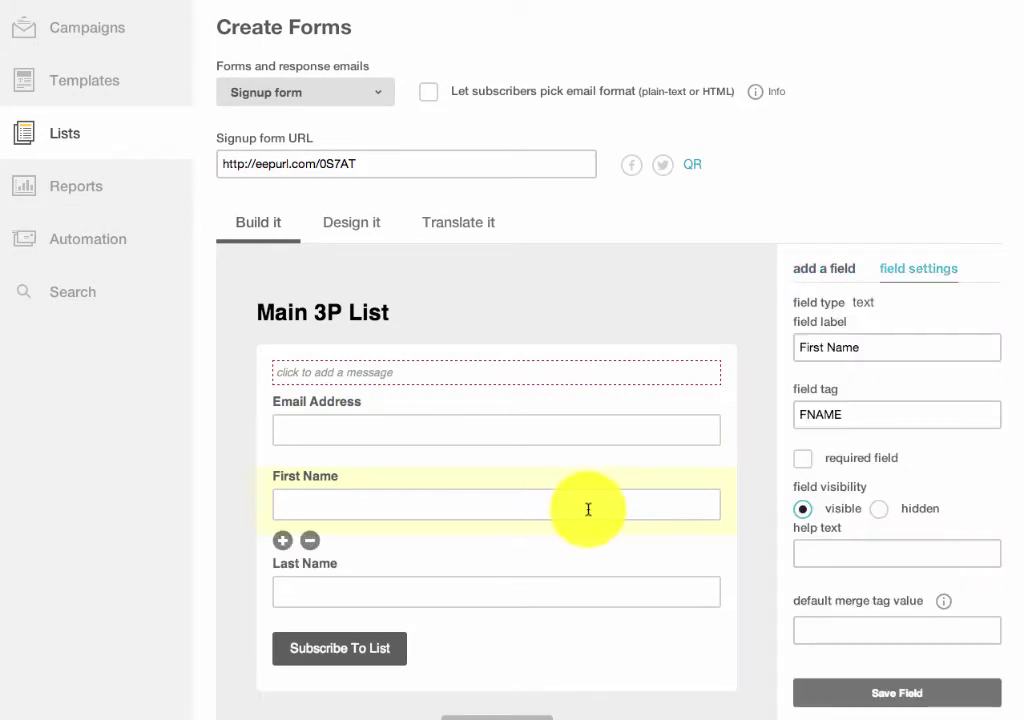
left_click(804, 460)
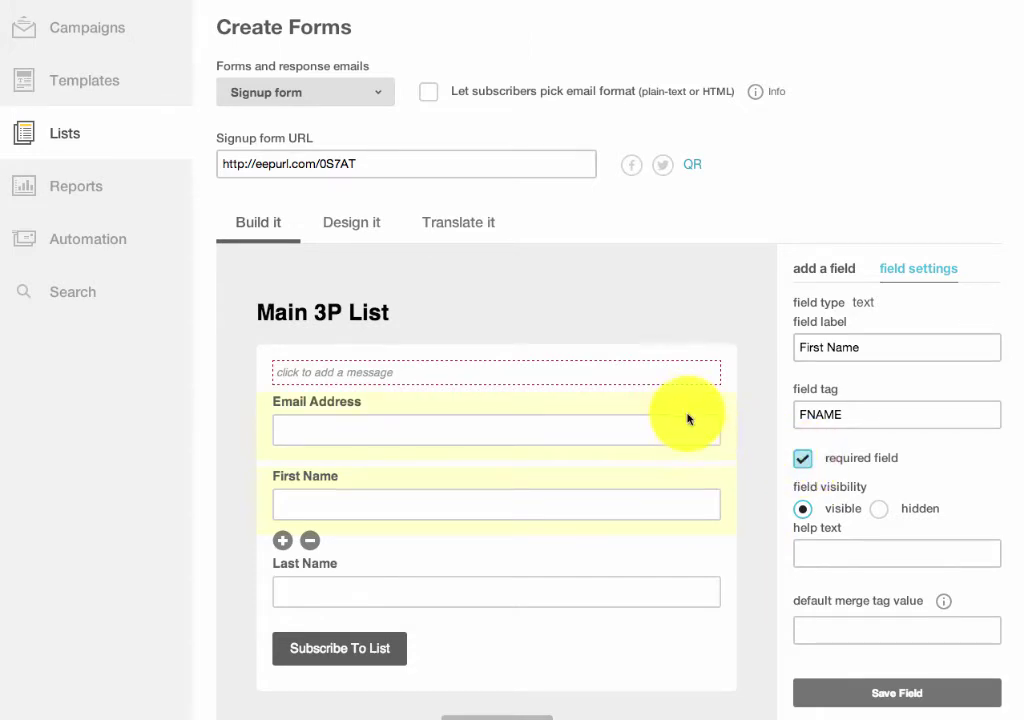
left_click(892, 704)
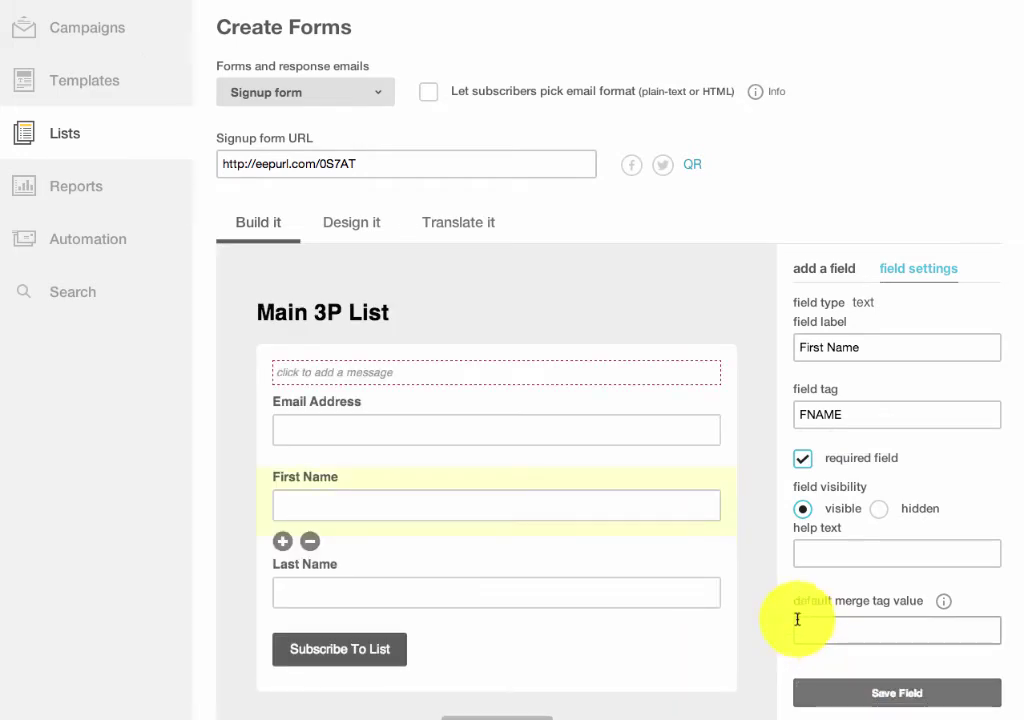
left_click(576, 418)
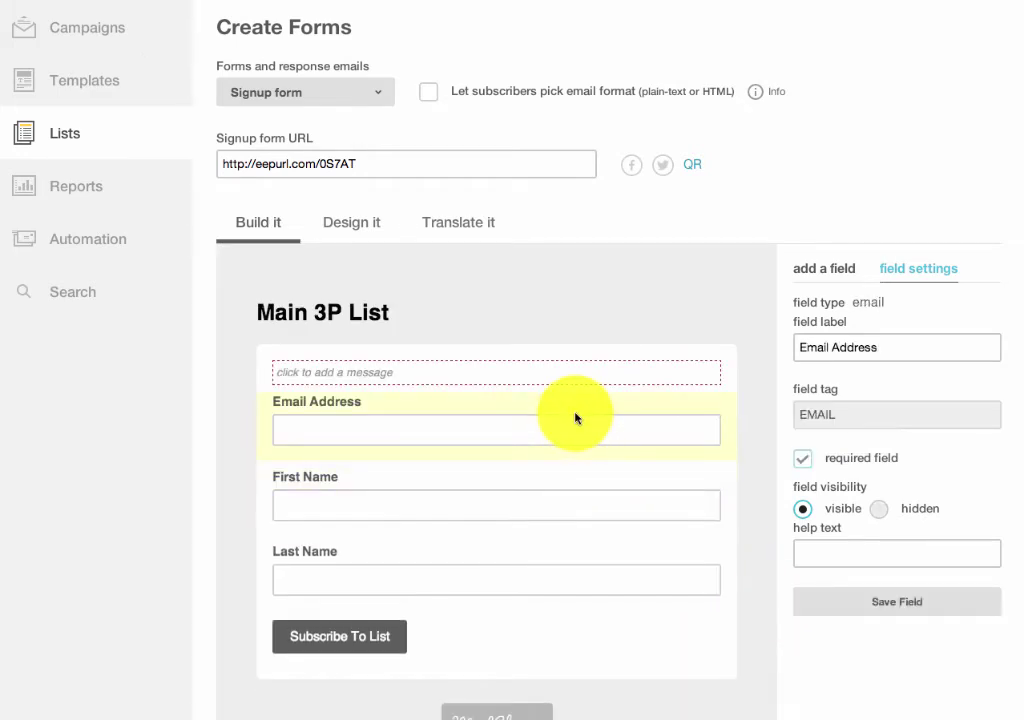
scroll(990, 142, "down", 1)
scroll(914, 258, "up", 3)
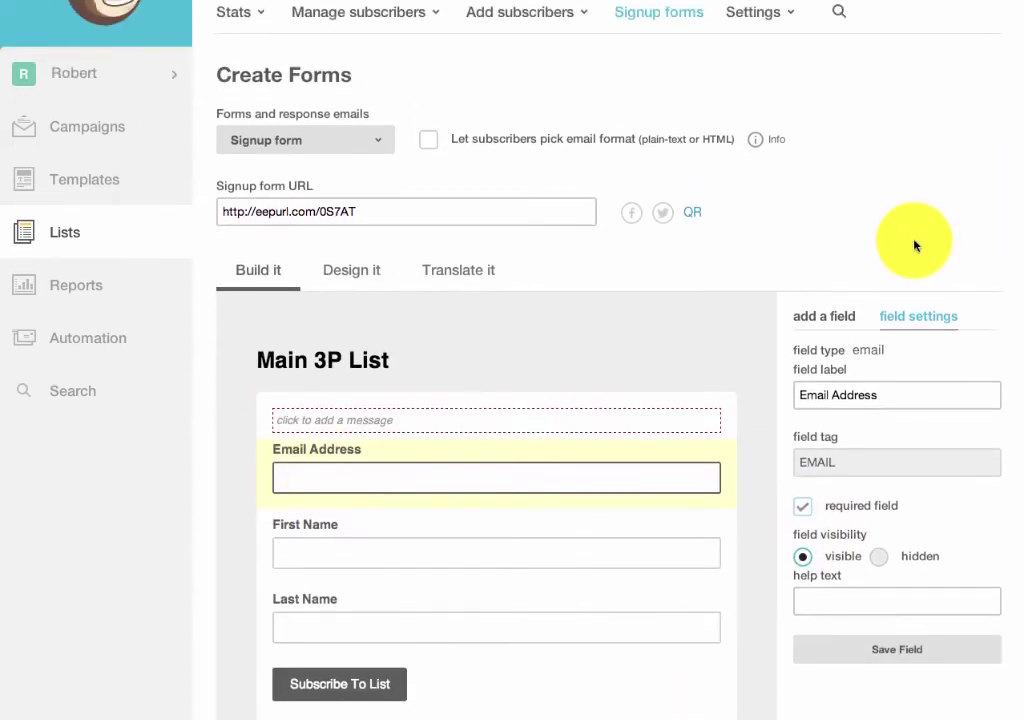
scroll(914, 258, "up", 2)
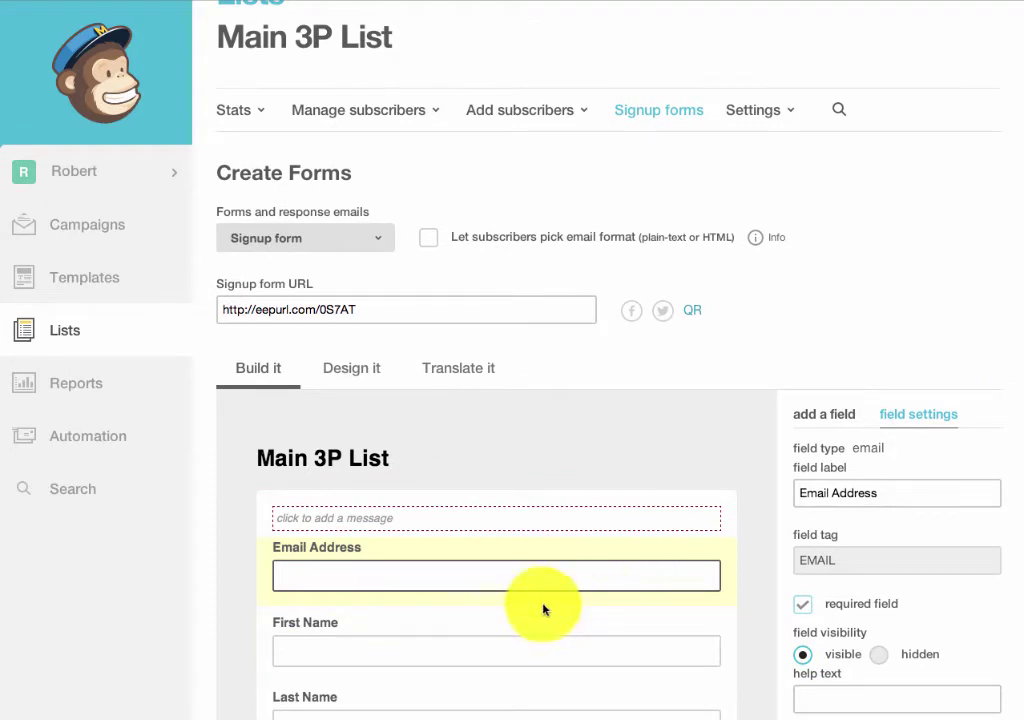
Get the Classic embedded form code without a title and copy the whole code
left_click(667, 112)
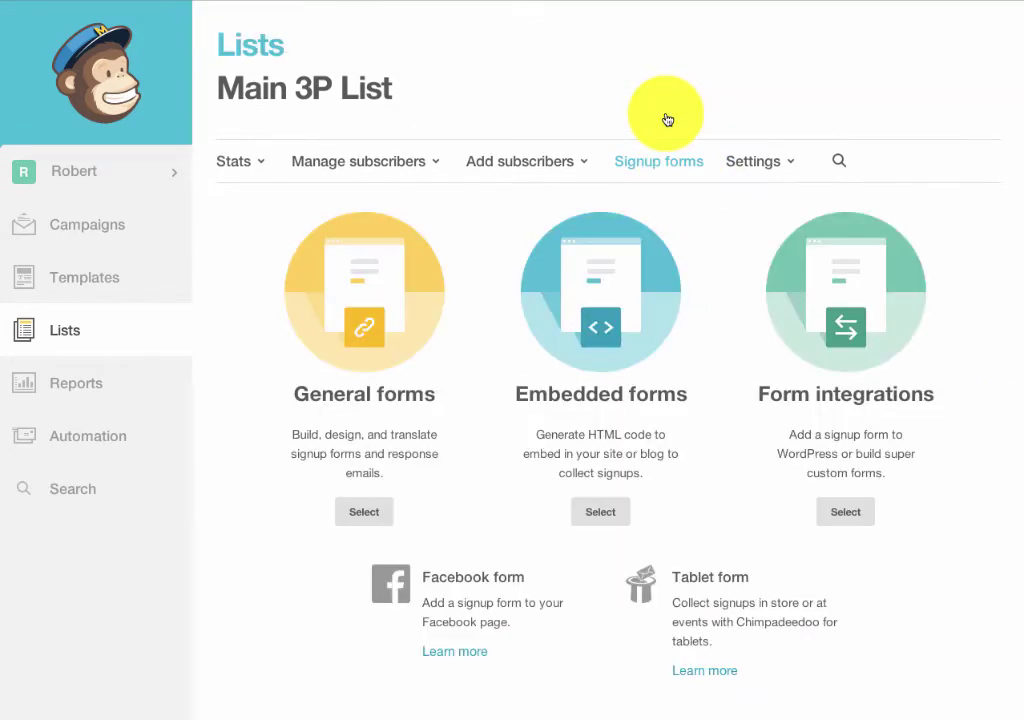
left_click(596, 320)
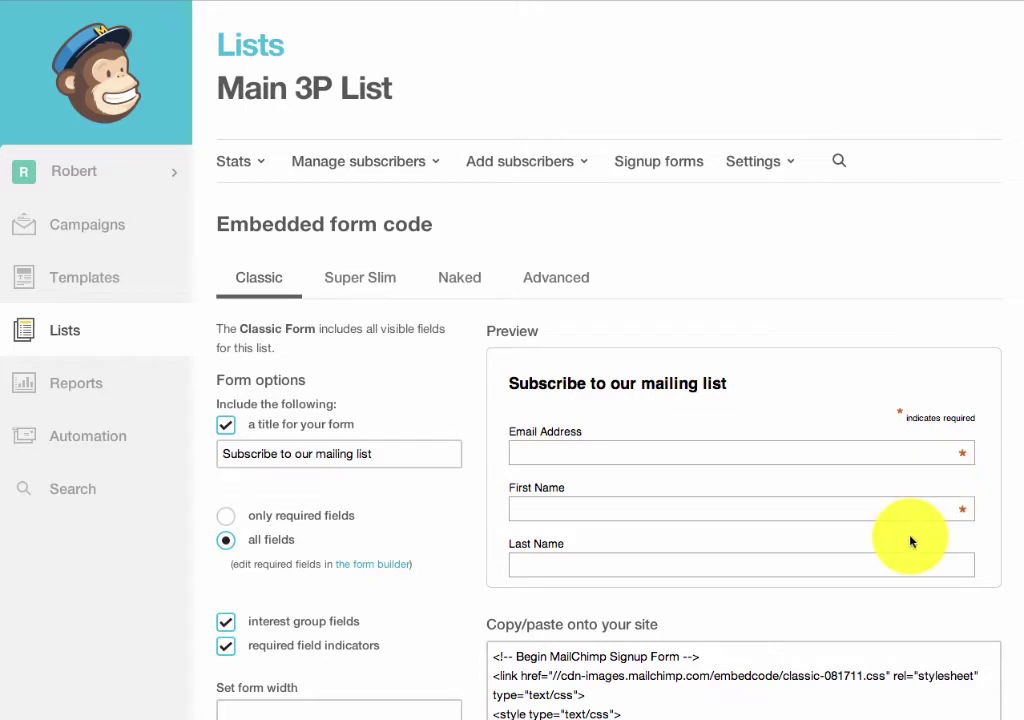
left_click(227, 426)
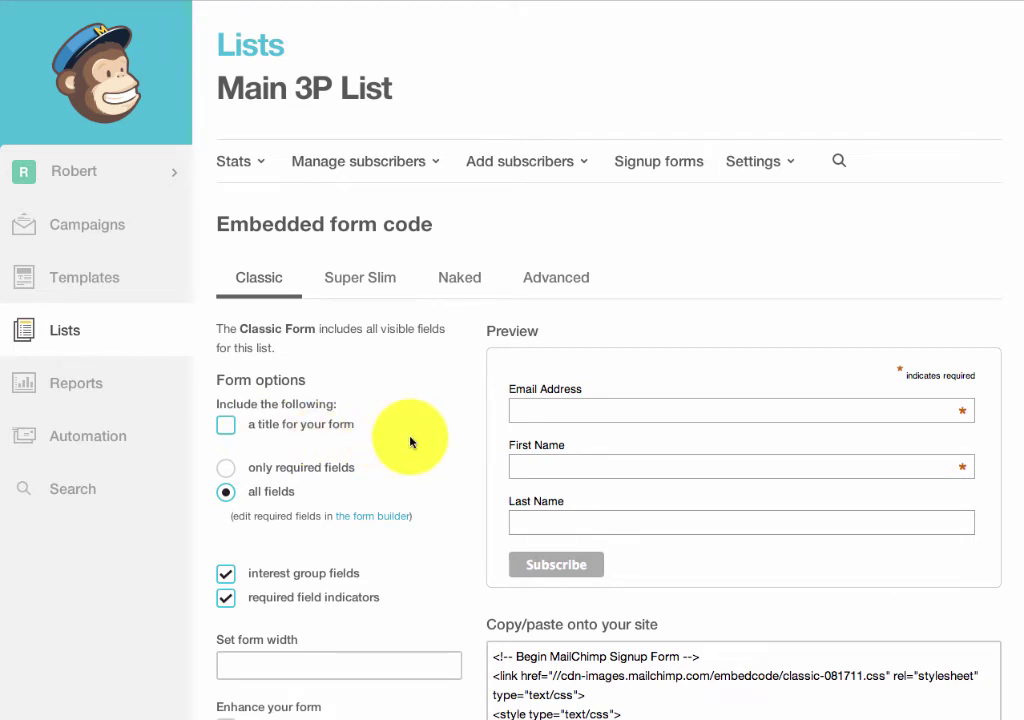
scroll(610, 620, "down", 5)
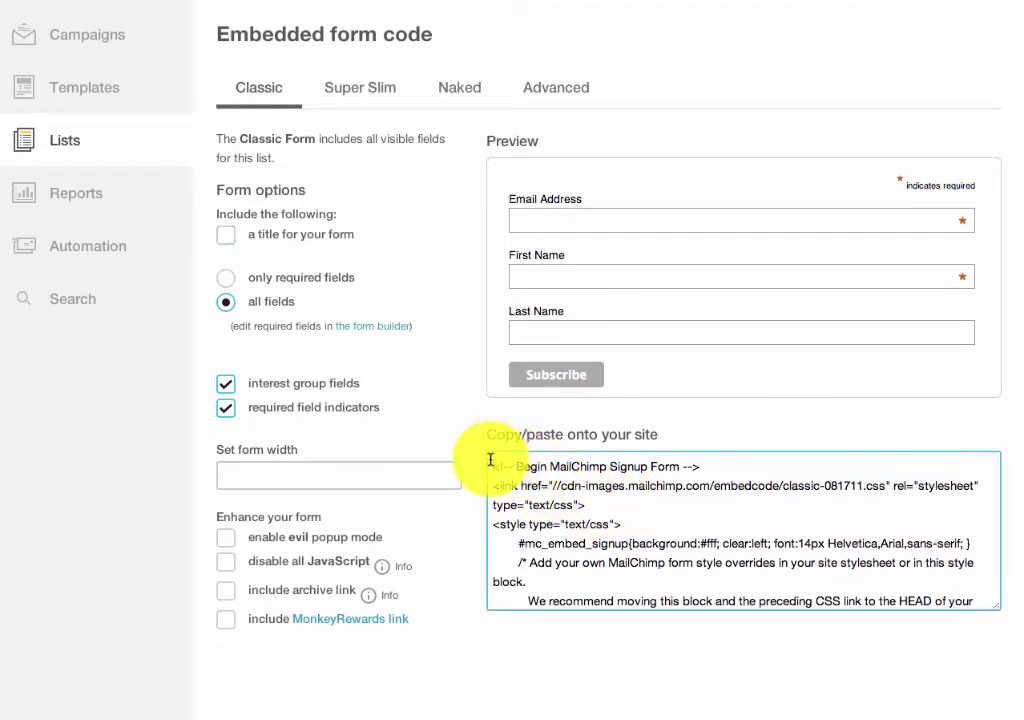
left_click_drag(490, 465, 507, 648)
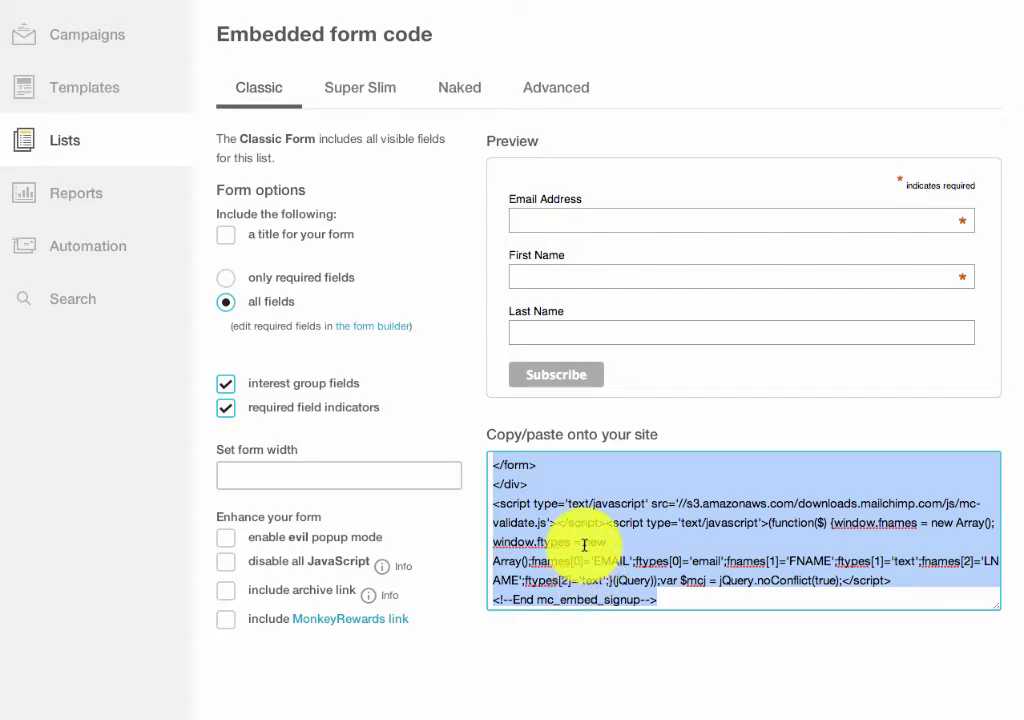
right_click(586, 549)
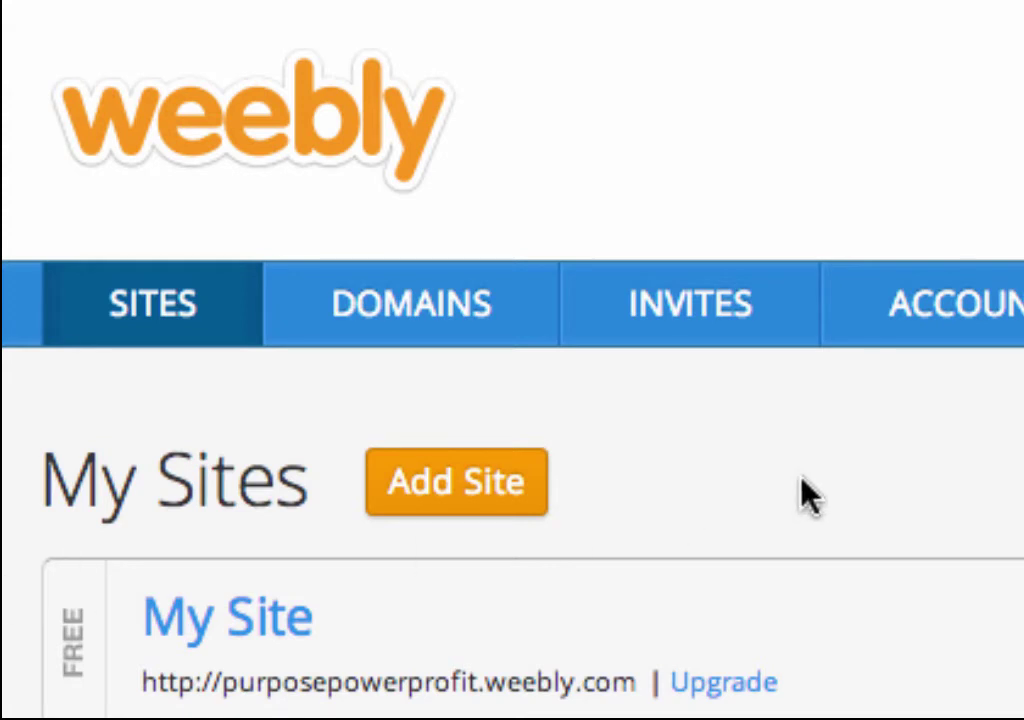
Add a new Weebly site with a general Site focus and the city skyline theme
left_click(450, 484)
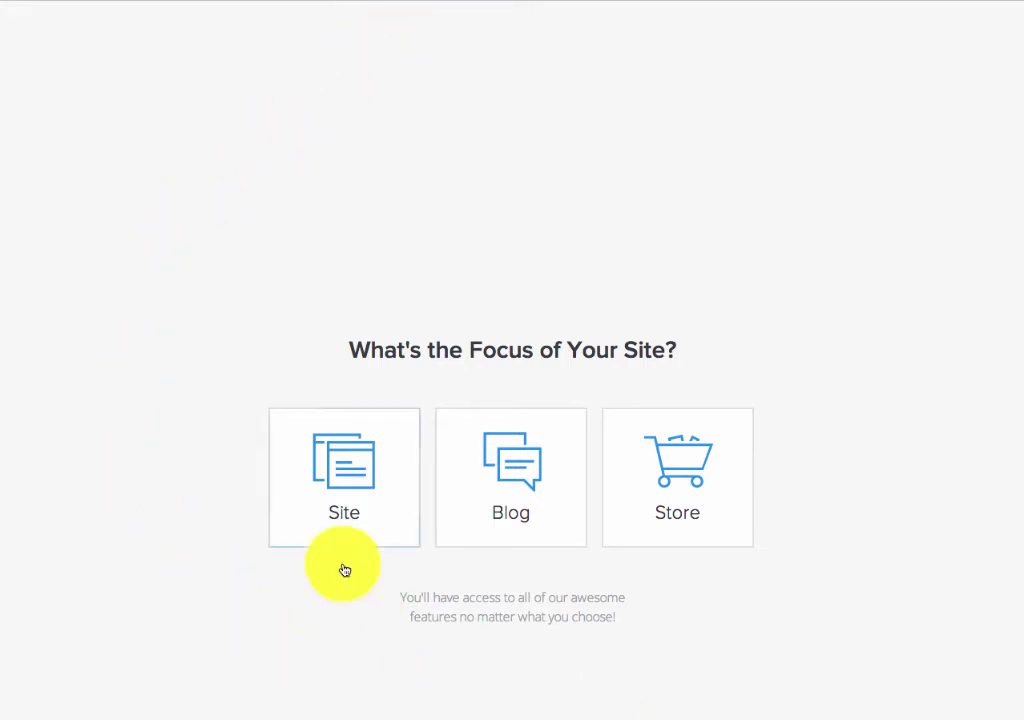
left_click(326, 489)
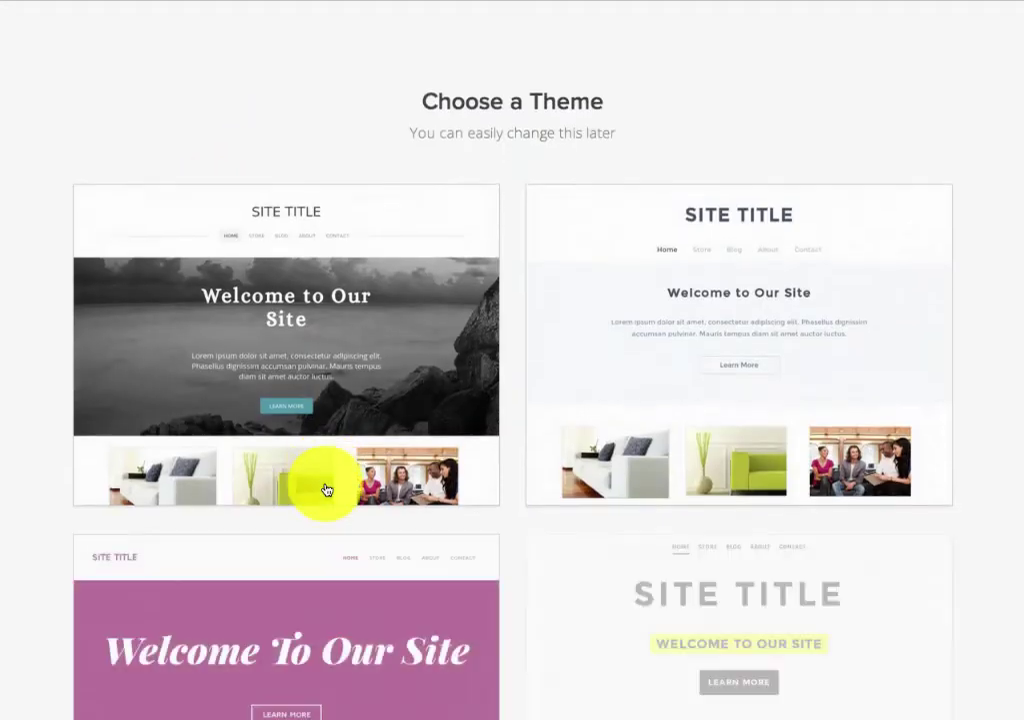
scroll(586, 268, "down", 10)
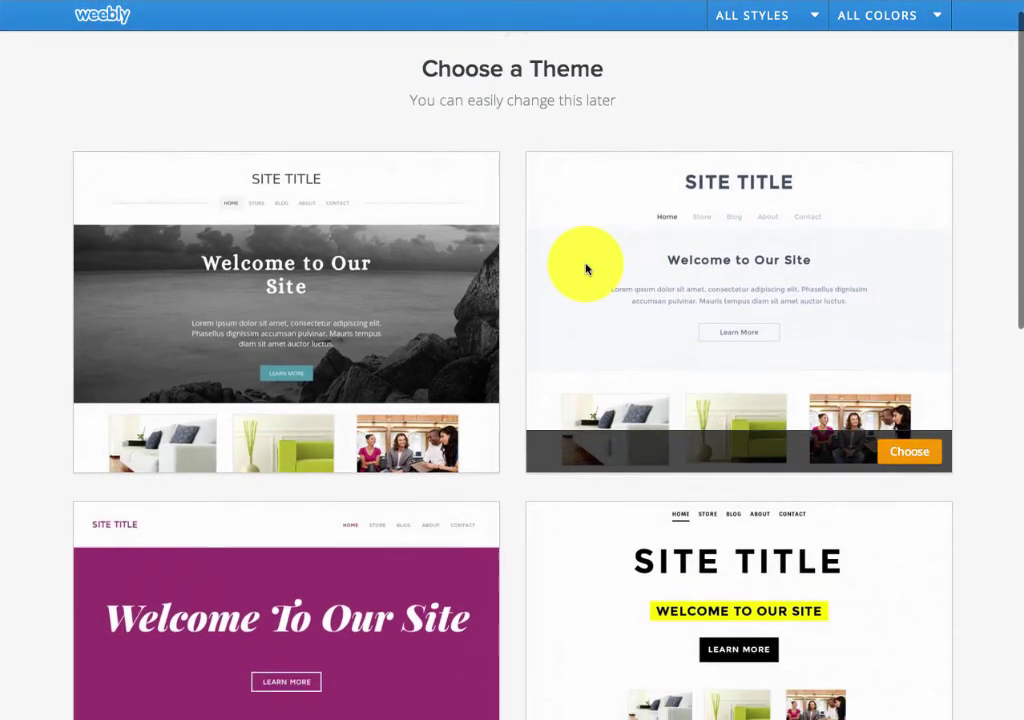
scroll(586, 268, "down", 10)
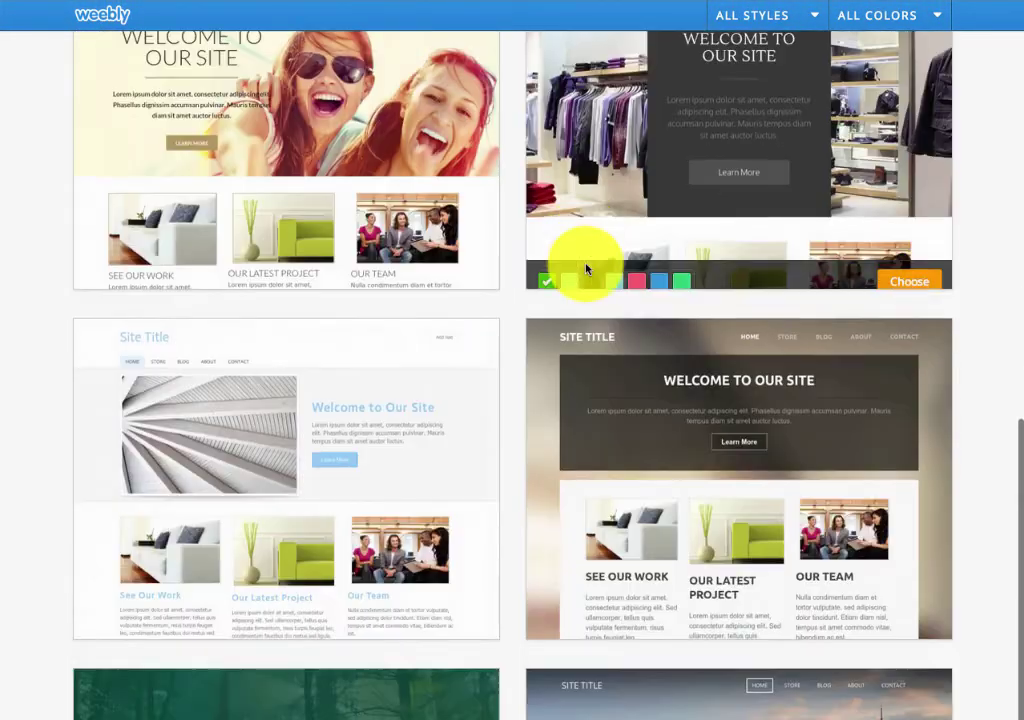
scroll(586, 268, "down", 5)
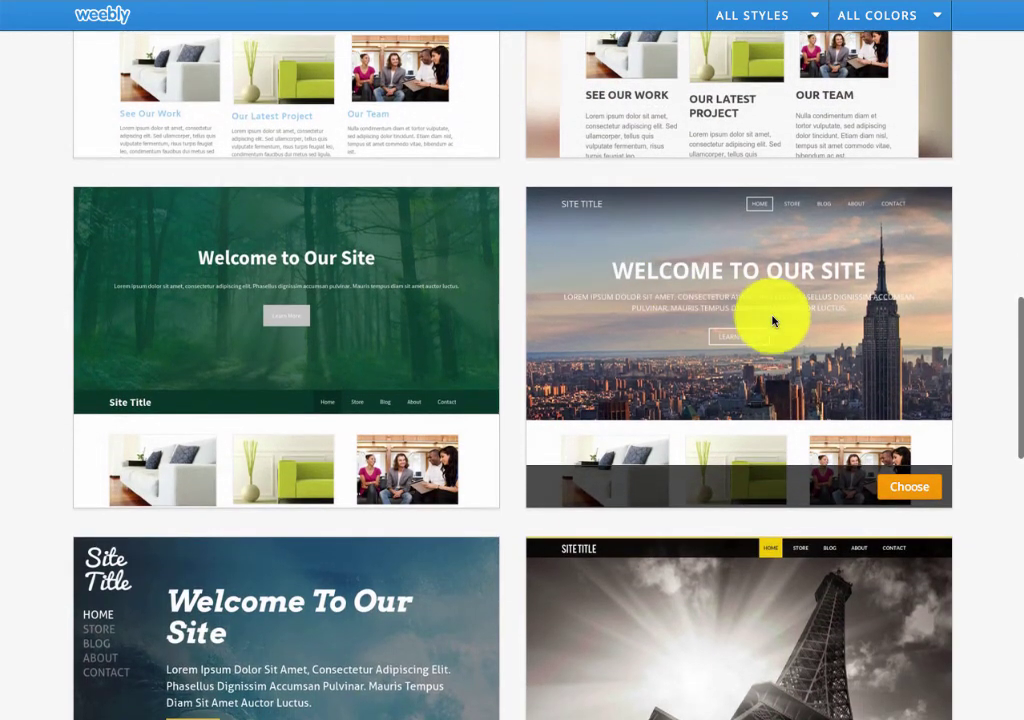
left_click(897, 491)
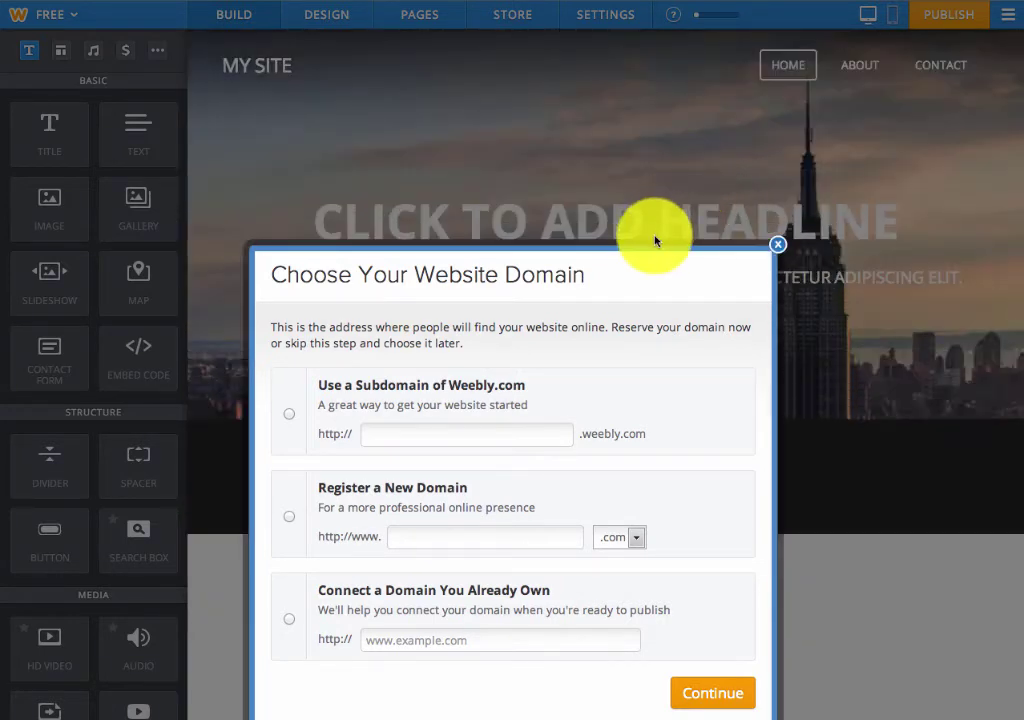
Use the free subdomain 3pc.weebly.com for the site and continue to the editor
left_click(291, 420)
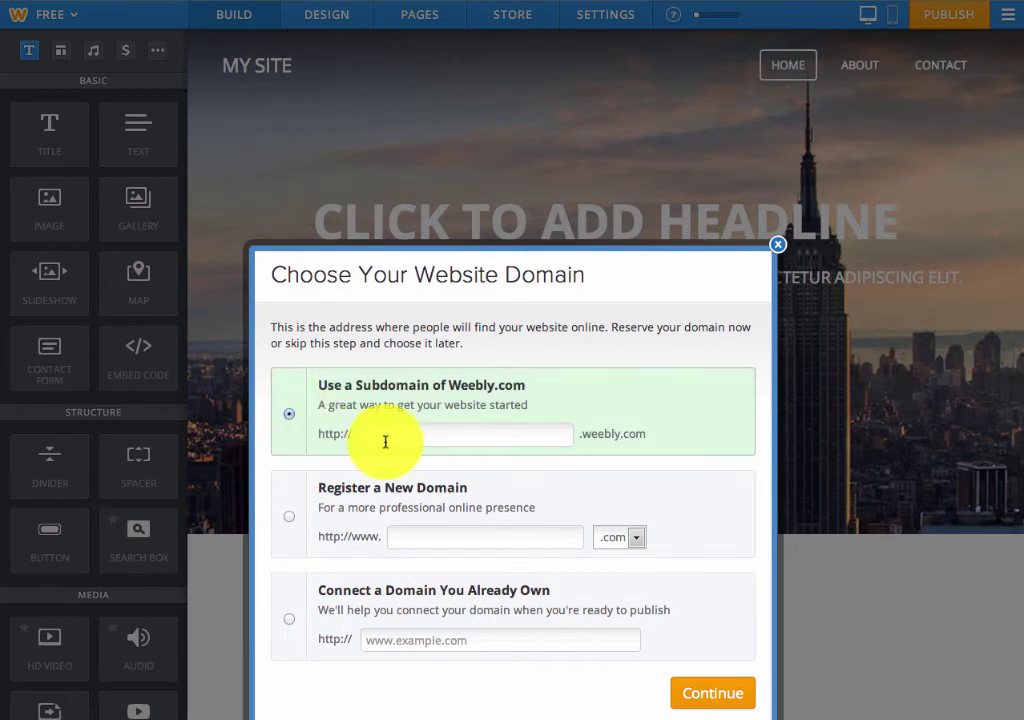
type("3")
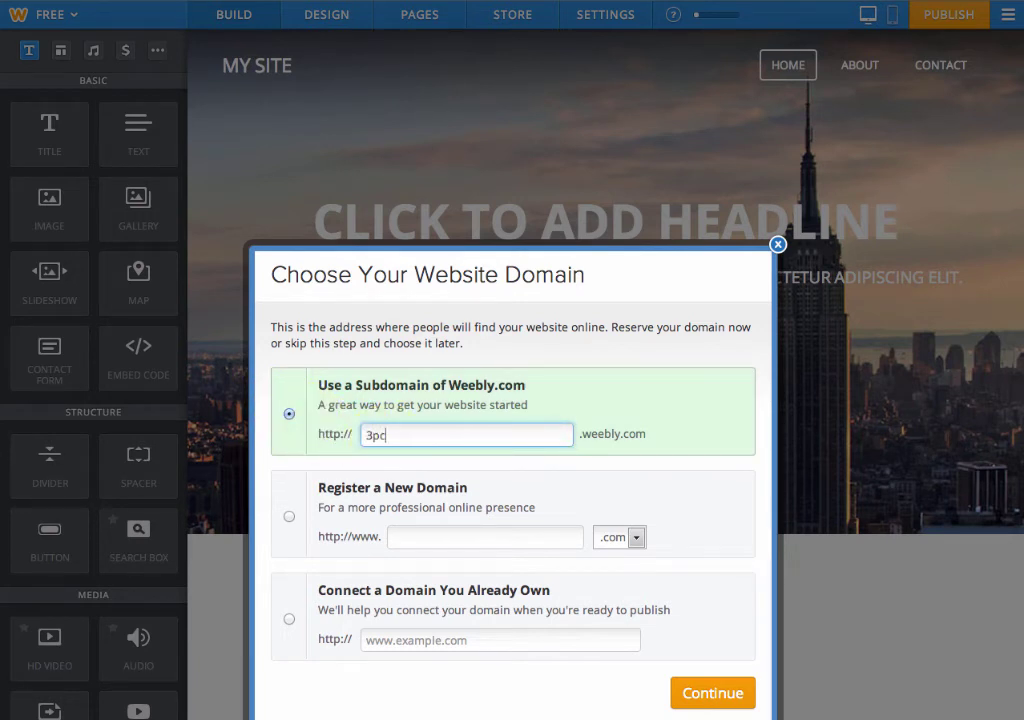
type("pc")
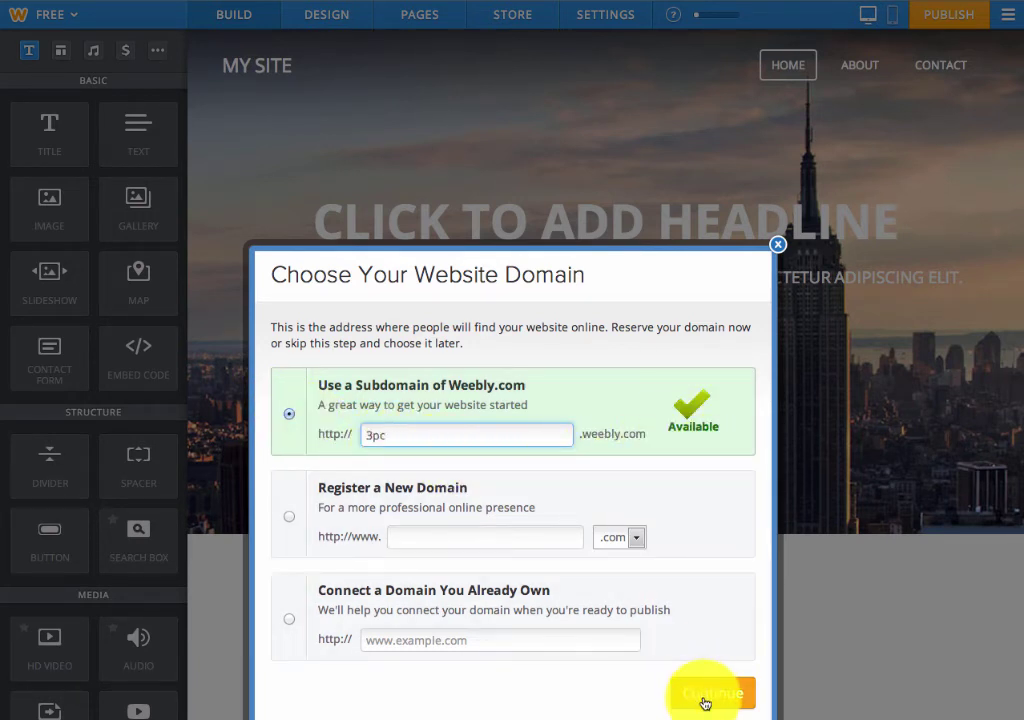
left_click(710, 693)
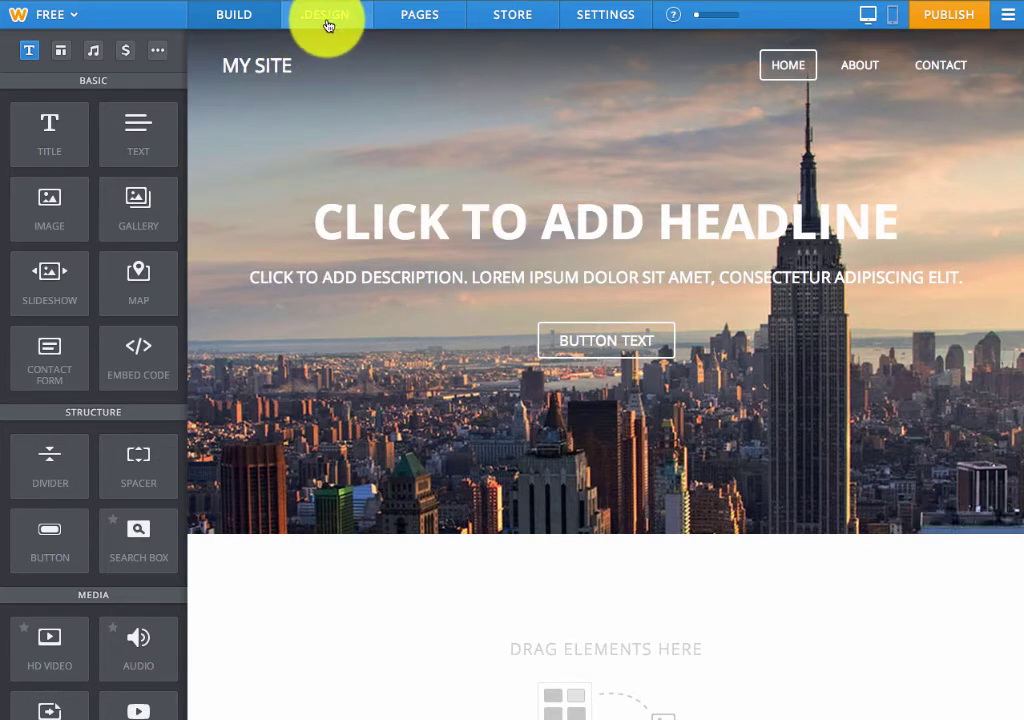
Give Home the Splash Page layout and hide Home, About and Contact from the navigation
left_click(411, 25)
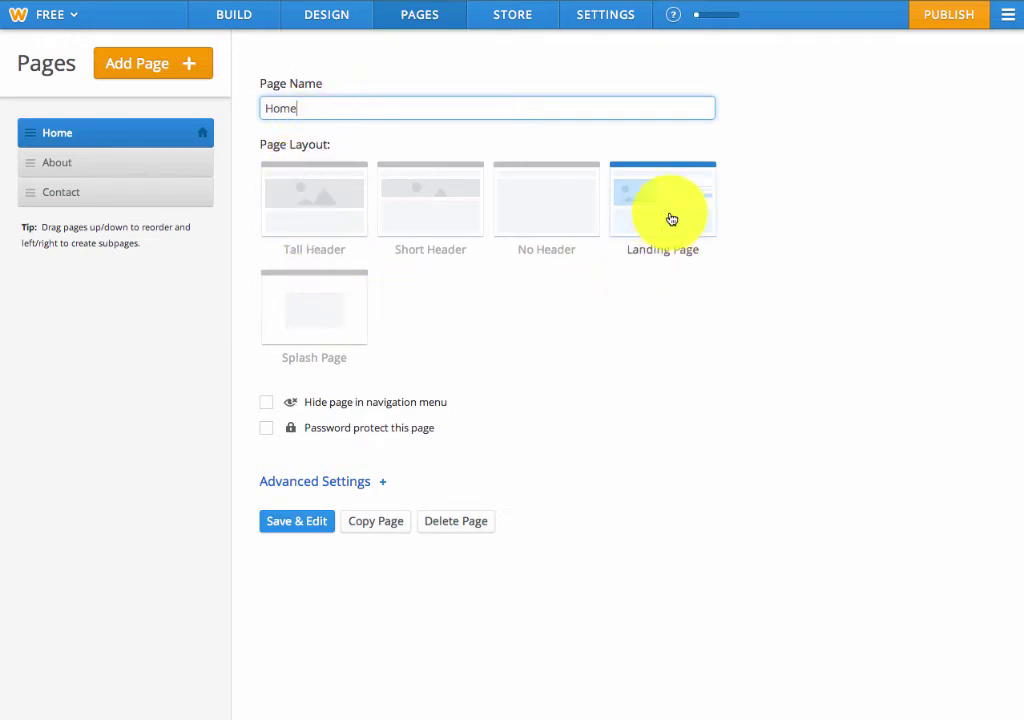
left_click(306, 309)
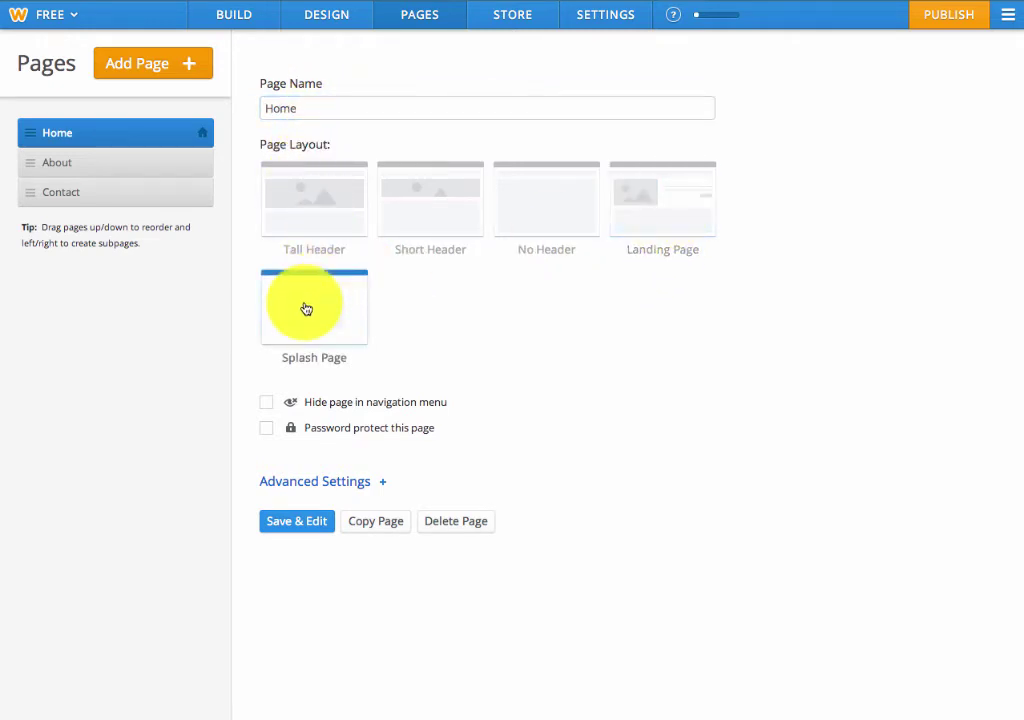
left_click(267, 404)
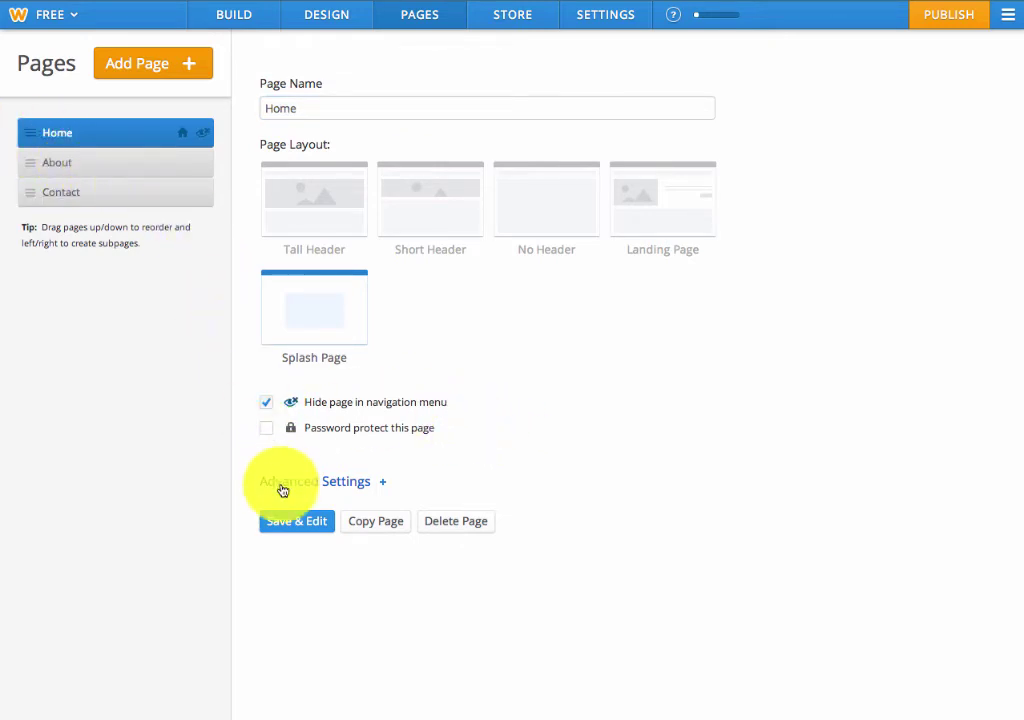
left_click(89, 165)
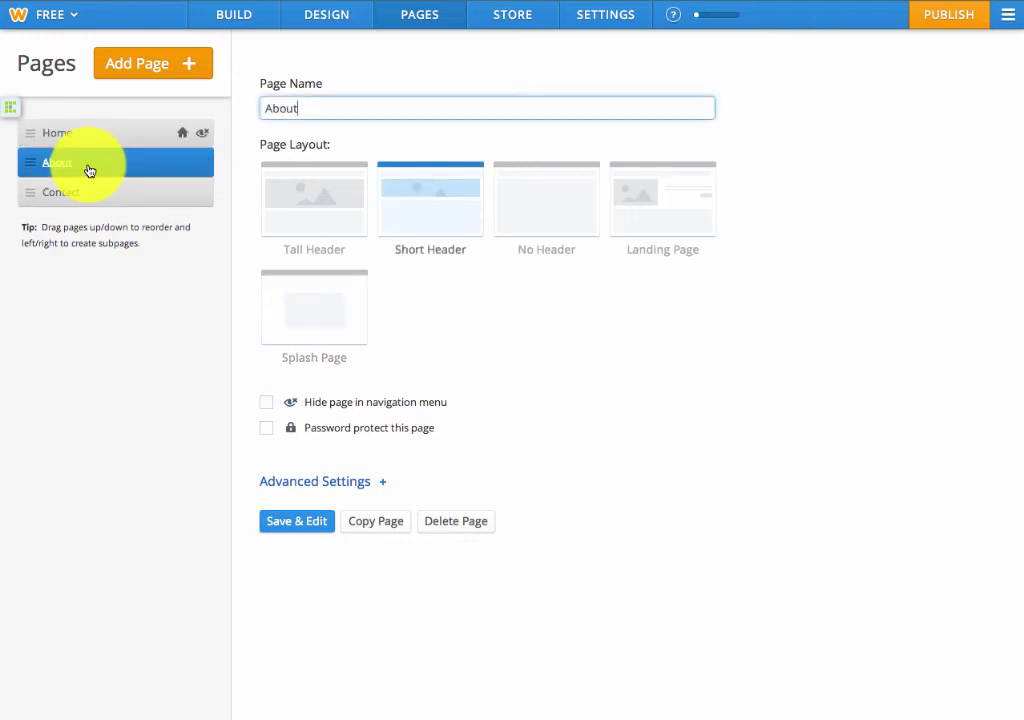
left_click(266, 404)
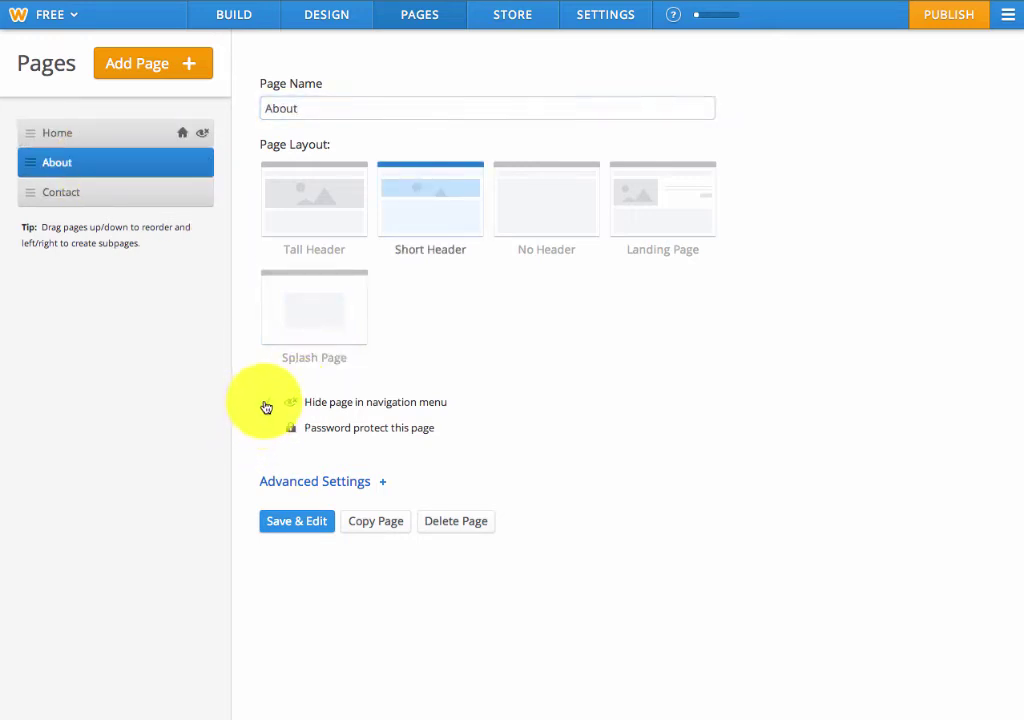
left_click(117, 200)
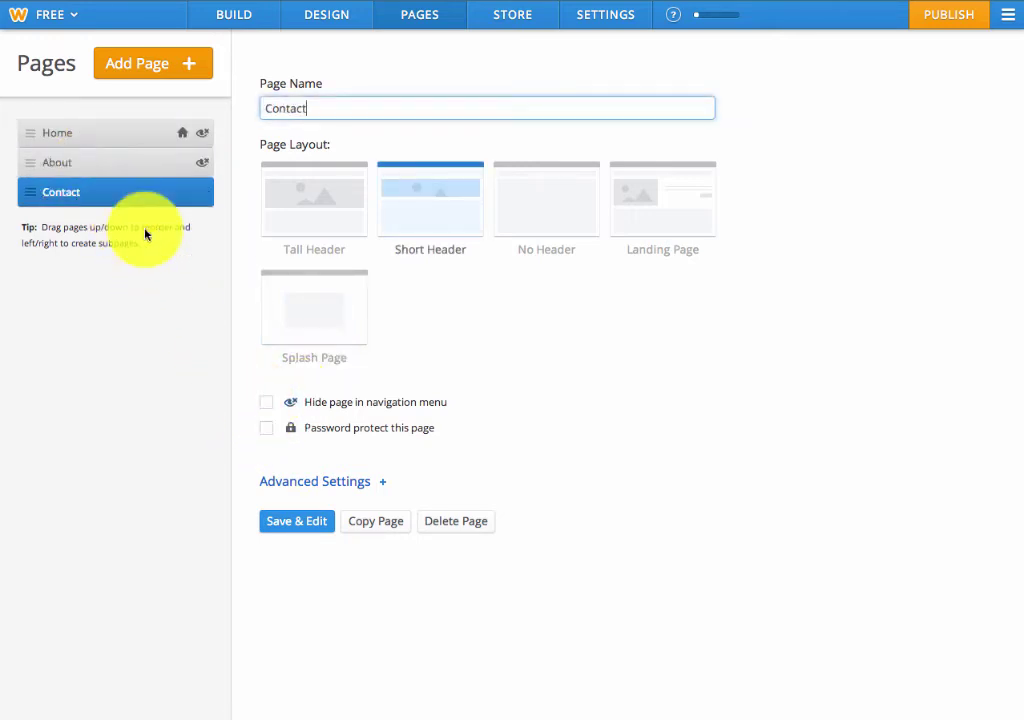
left_click(266, 404)
Save the page settings, recheck the Home page settings, and return to editing the splash page
left_click(142, 168)
left_click(292, 524)
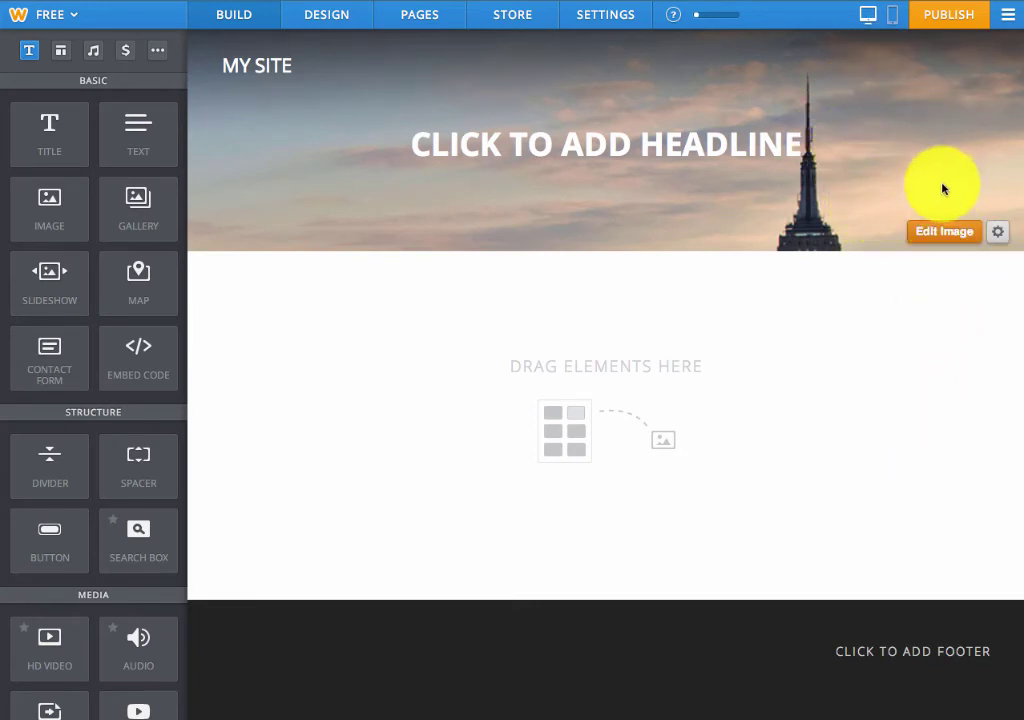
left_click(445, 26)
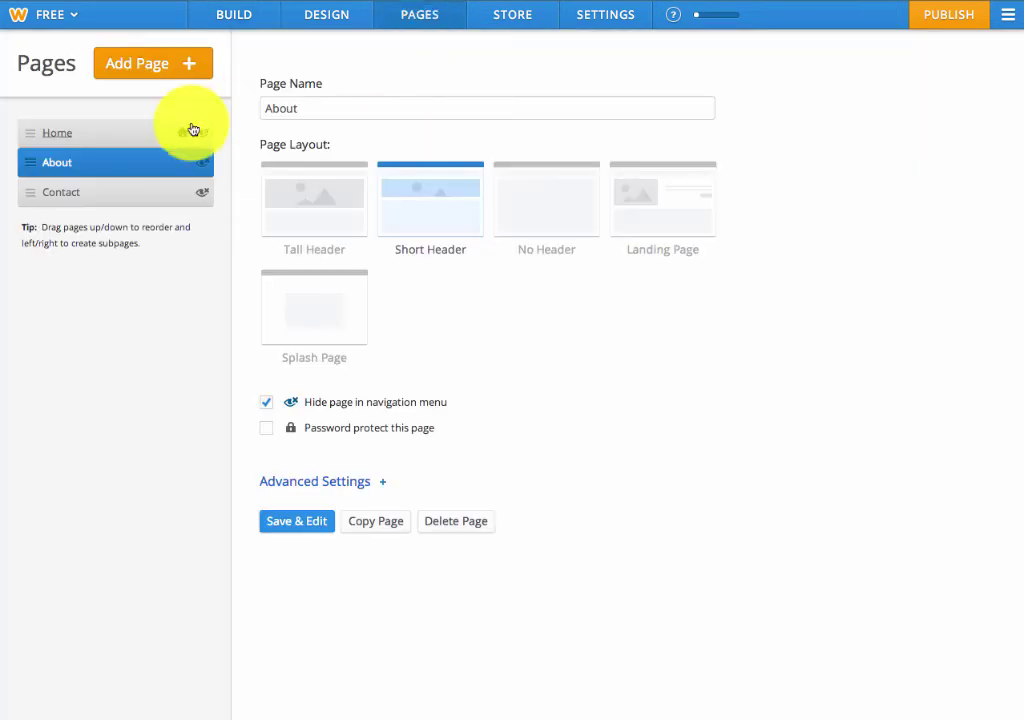
left_click(110, 146)
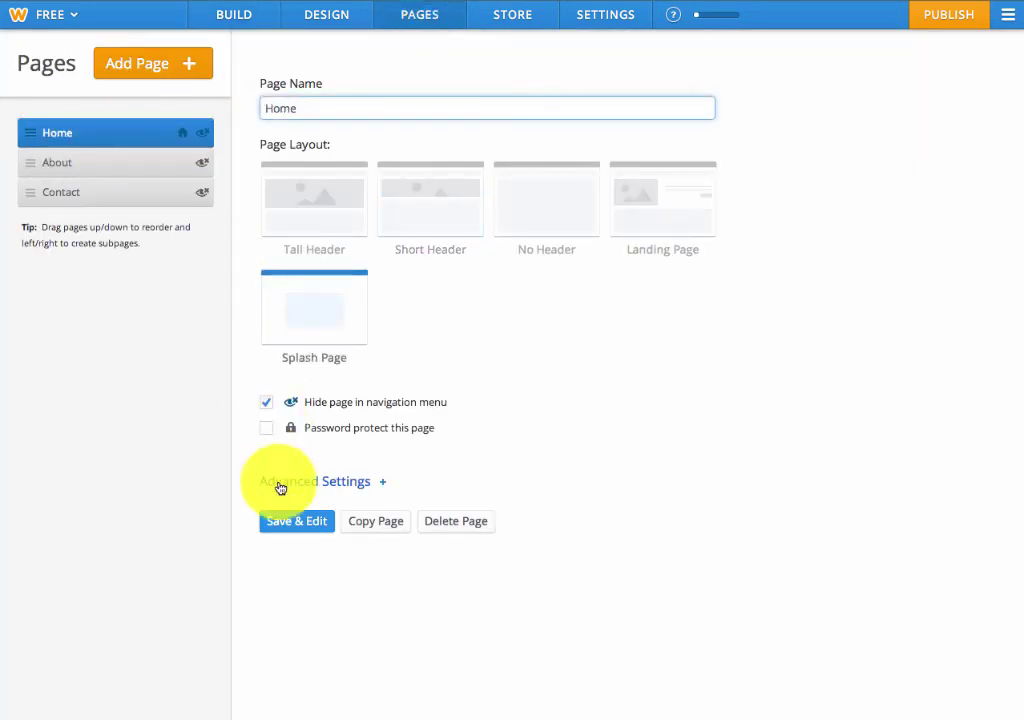
left_click(300, 524)
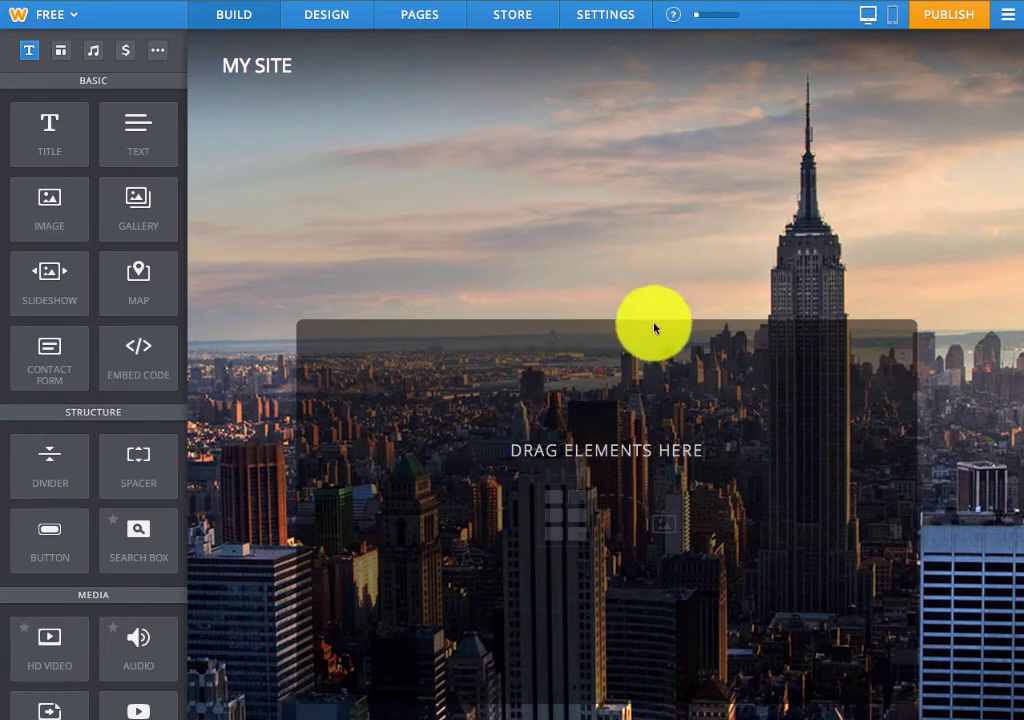
Hide the MY SITE header title, leaving only the skyline and the empty drop area
mouse_move(283, 62)
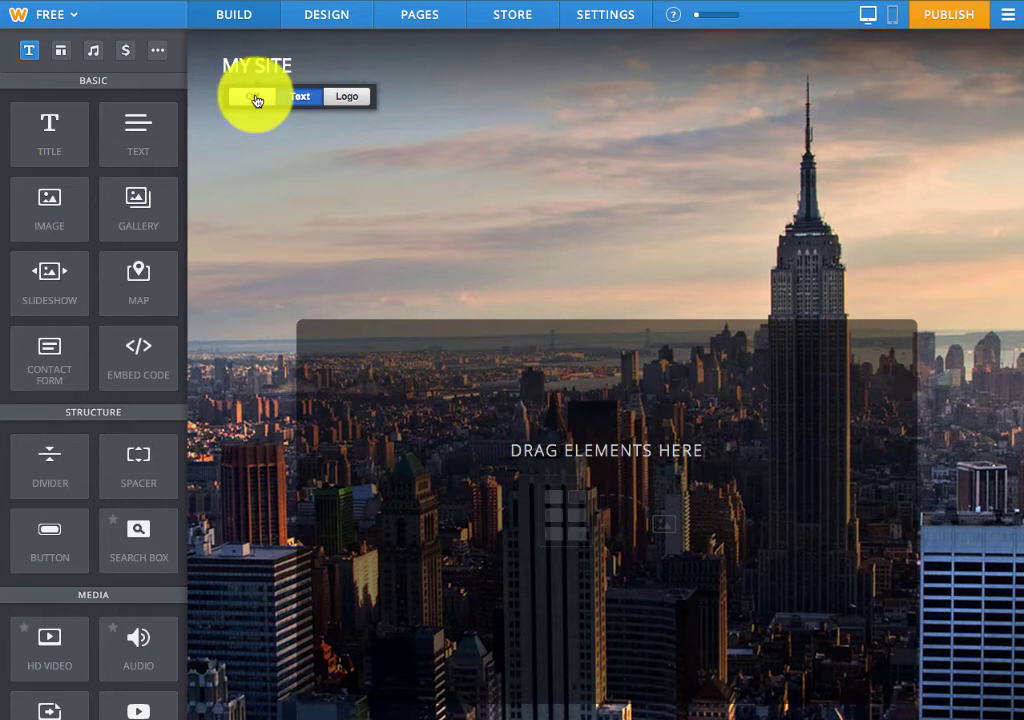
left_click(253, 97)
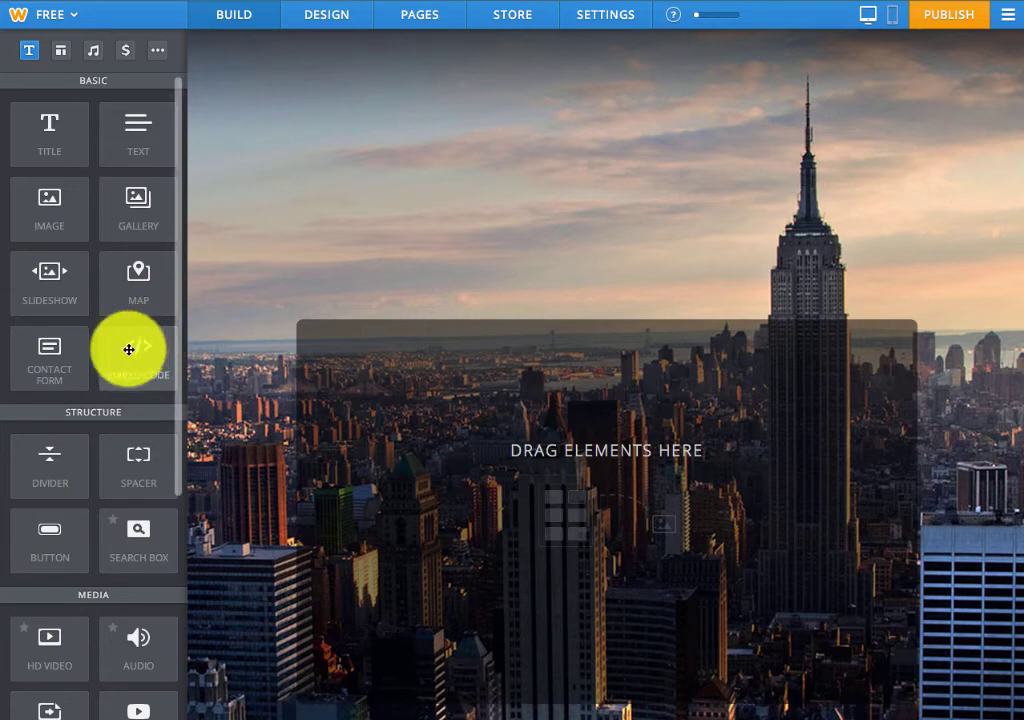
Add an Embed Code element and paste the MailChimp signup form HTML into it
left_click_drag(128, 349, 561, 461)
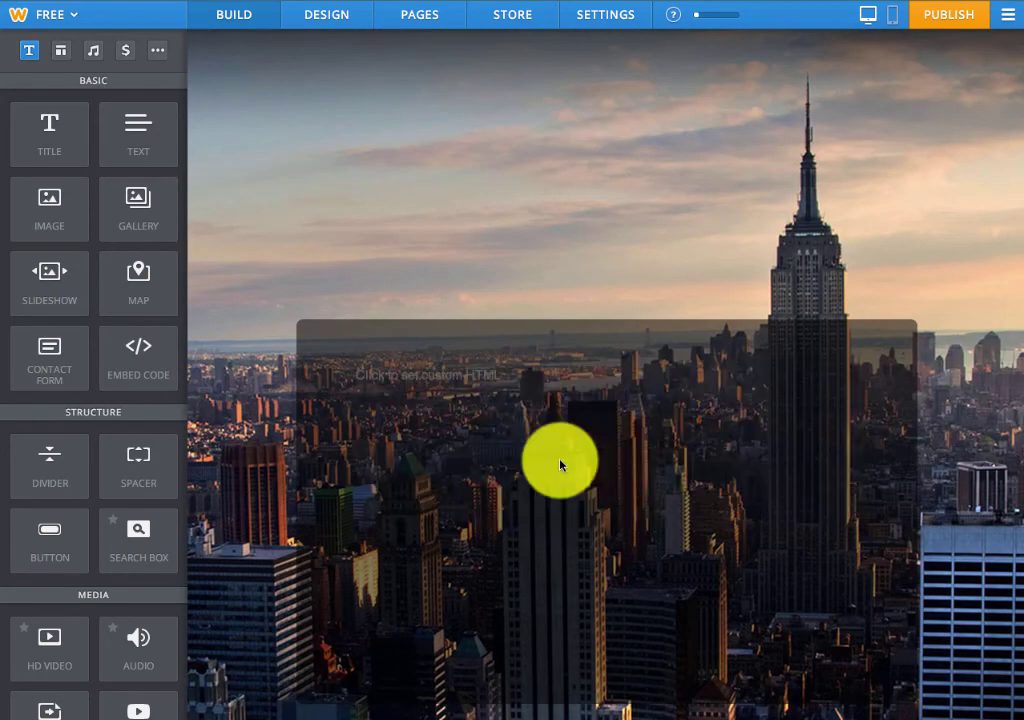
left_click(481, 376)
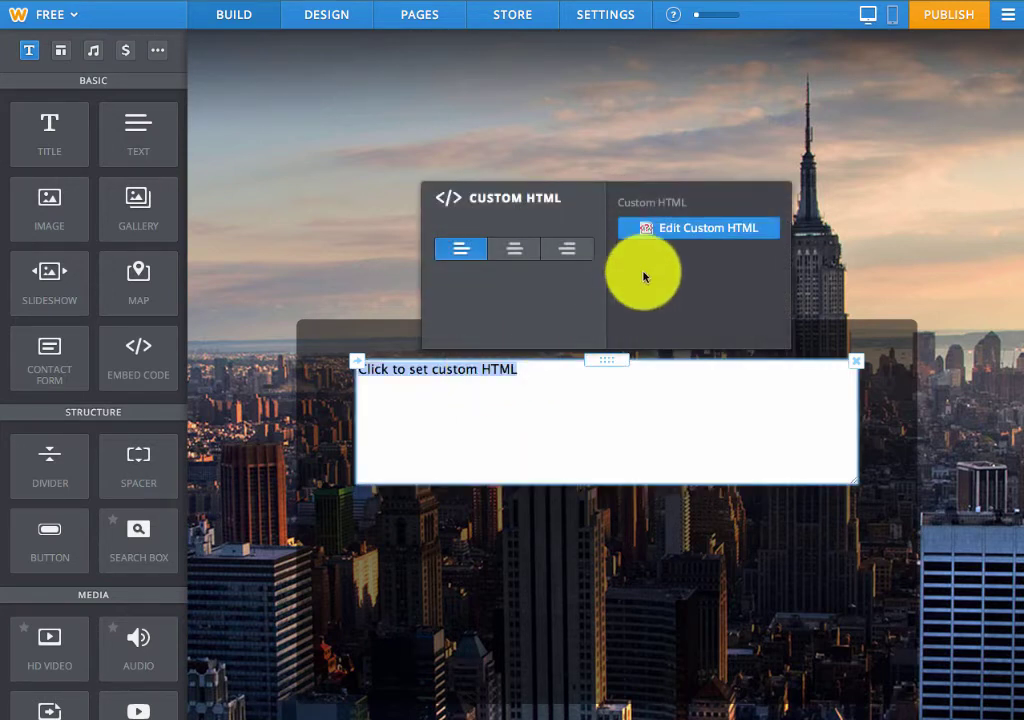
left_click(683, 235)
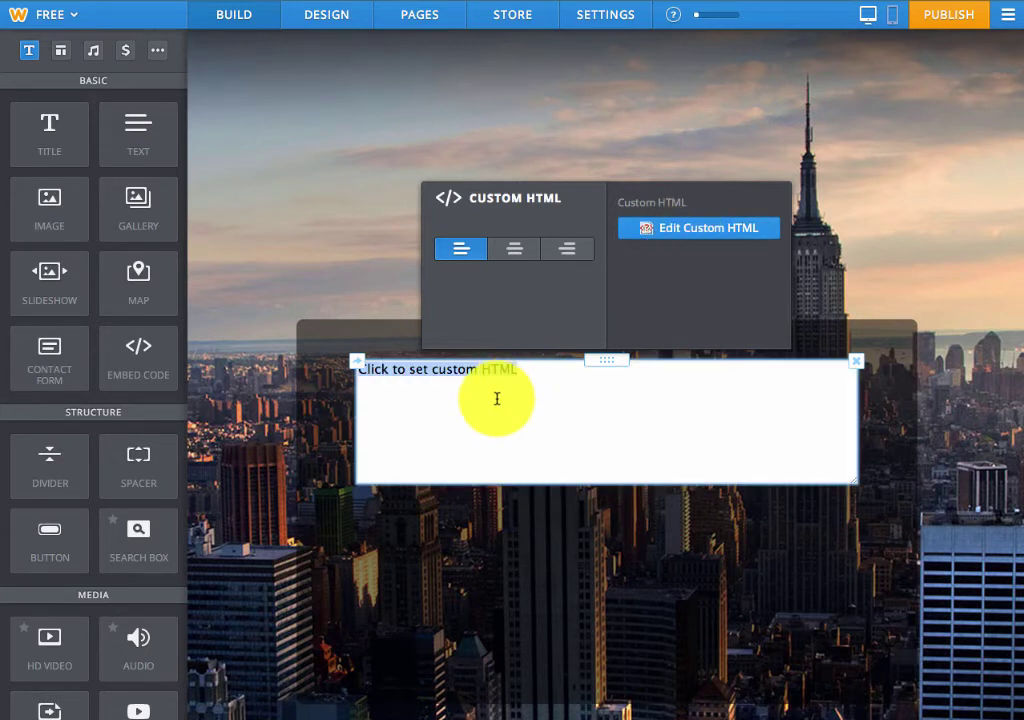
key("ctrl+v")
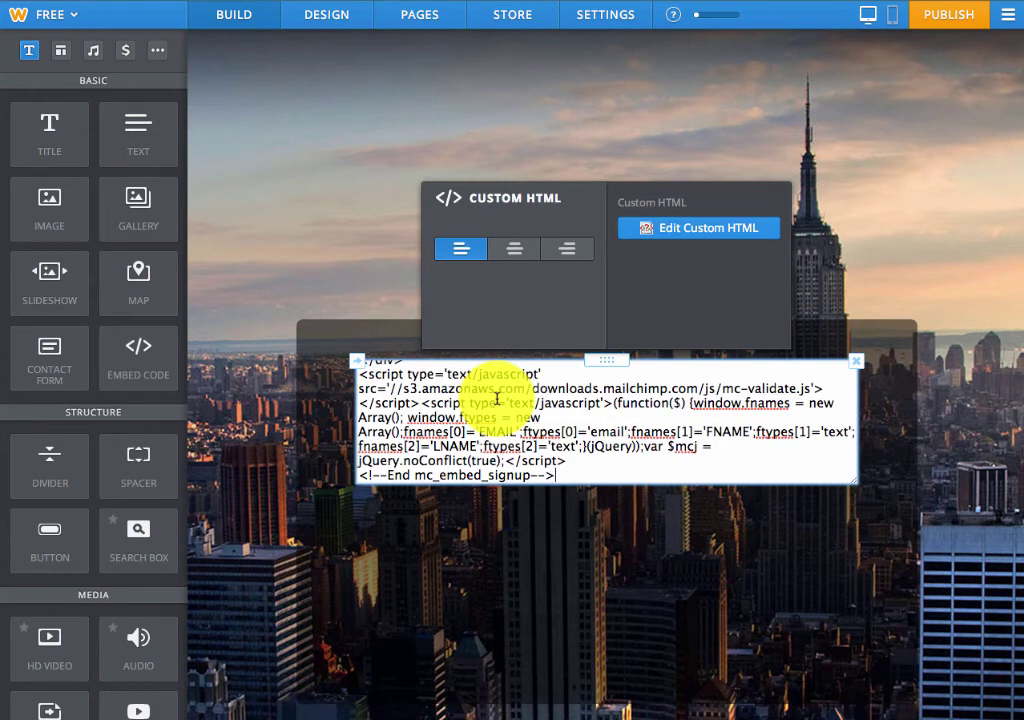
left_click(582, 535)
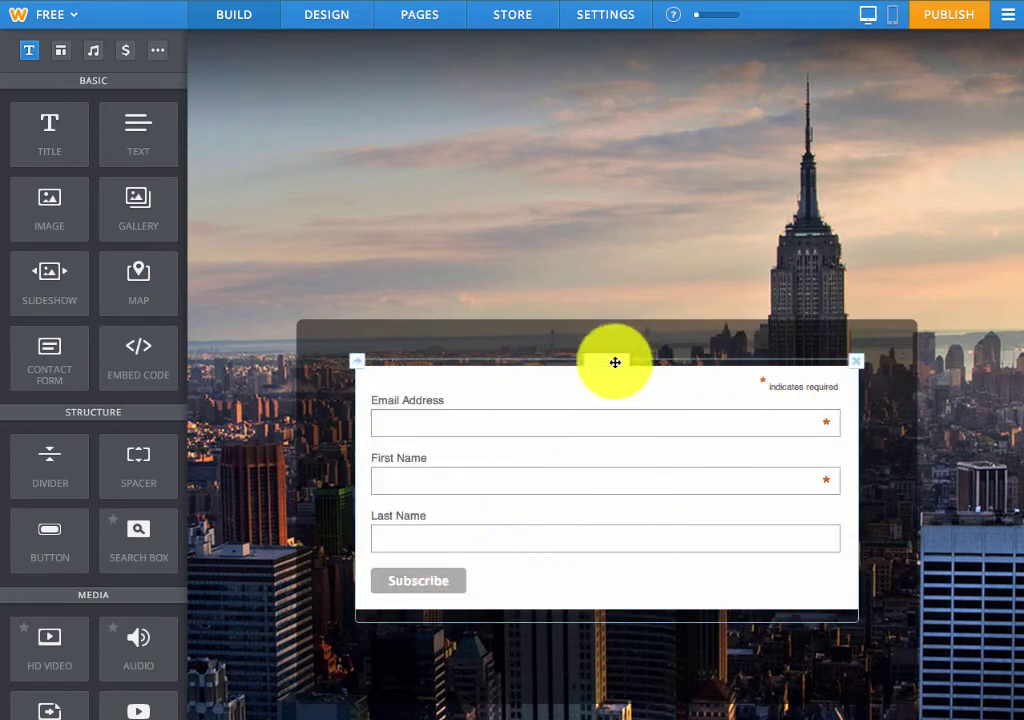
Add a centred 'LEARN HOW TO EXERCISE' title above the signup form
mouse_move(615, 363)
left_mouse_down()
mouse_move(615, 382)
mouse_move(613, 356)
left_mouse_up()
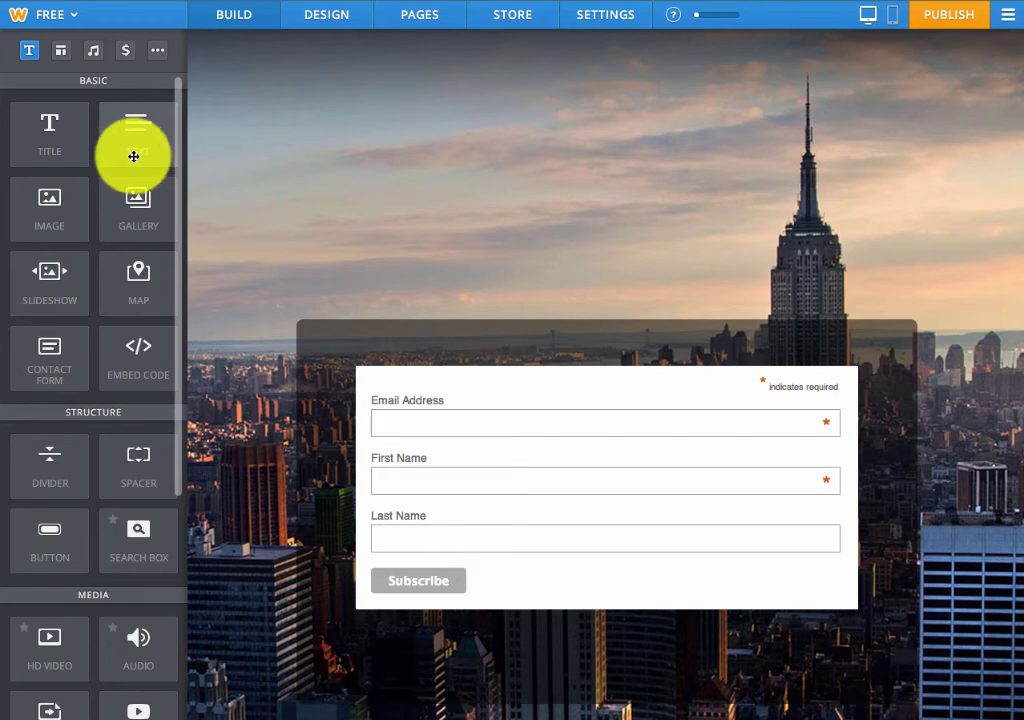
left_click_drag(61, 139, 501, 343)
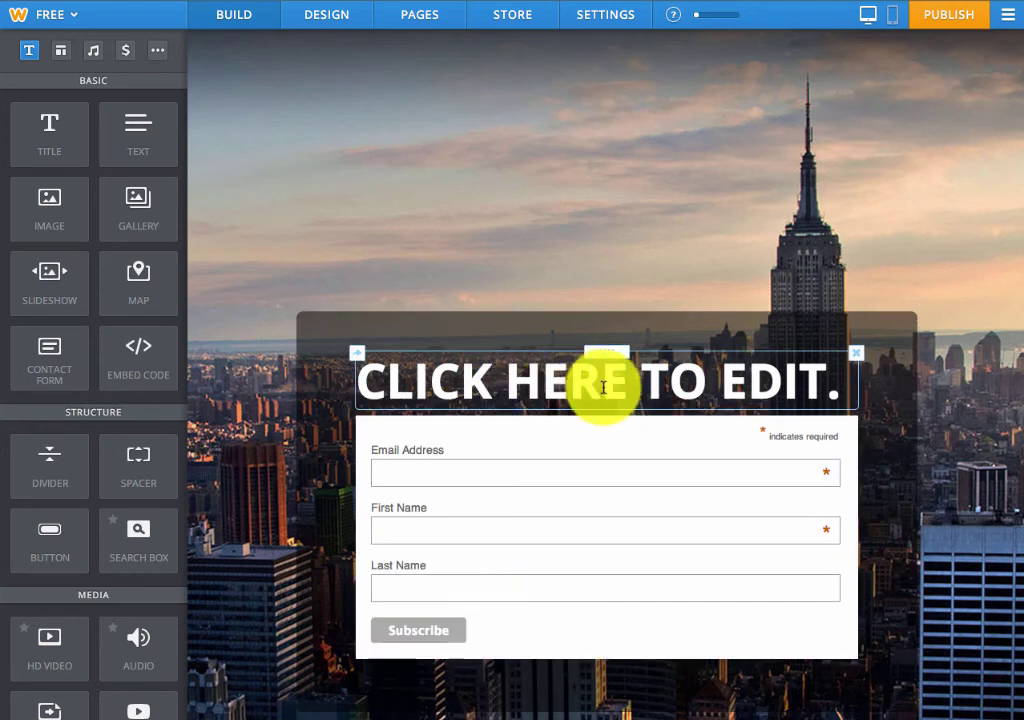
left_click(823, 389)
type("LEARN")
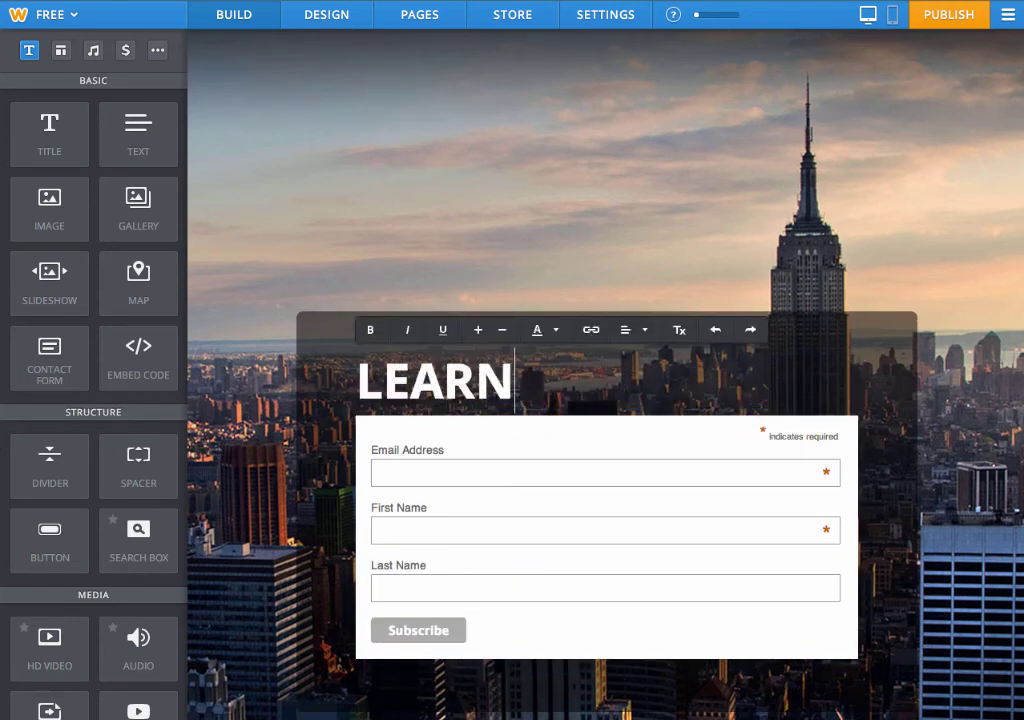
type(" HOW TO")
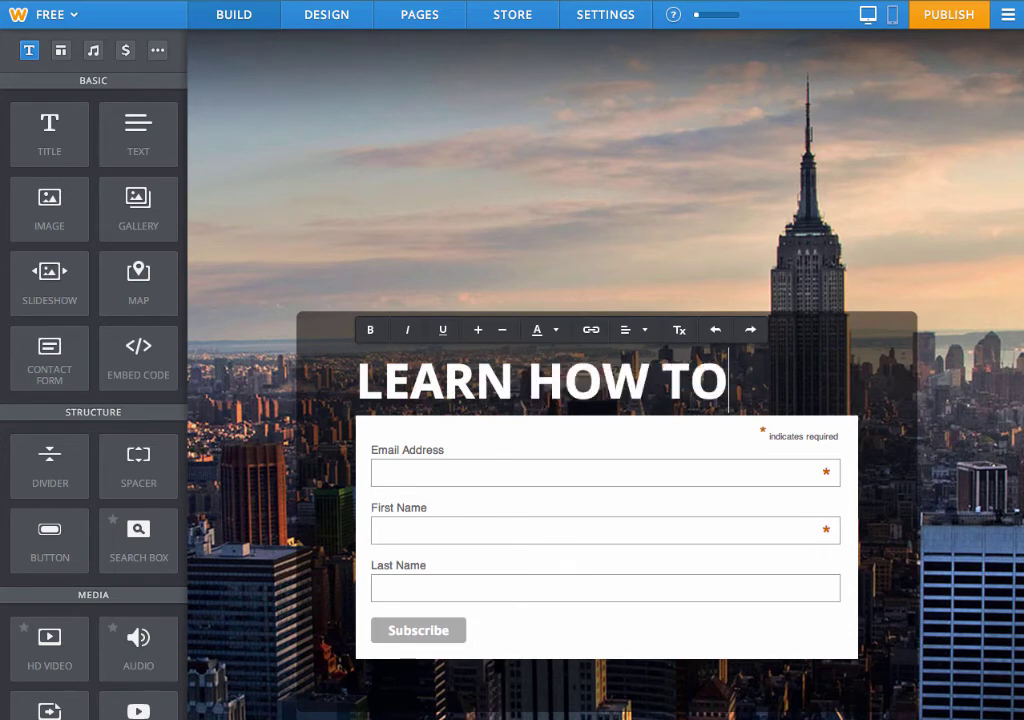
type(" EXERCISE")
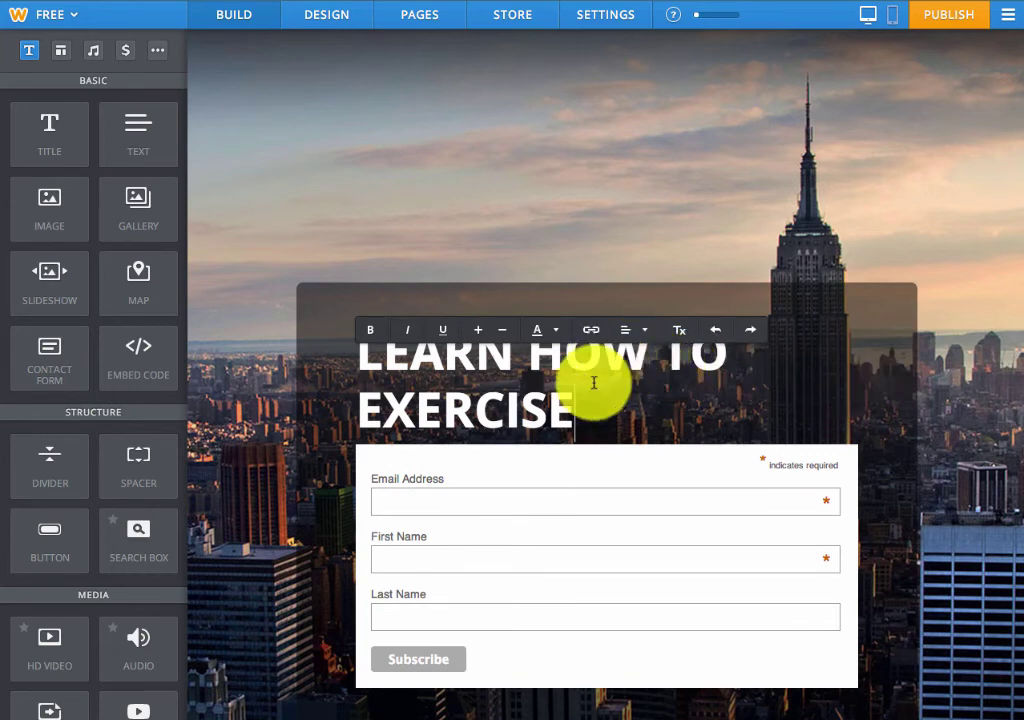
left_click(645, 329)
left_click(638, 385)
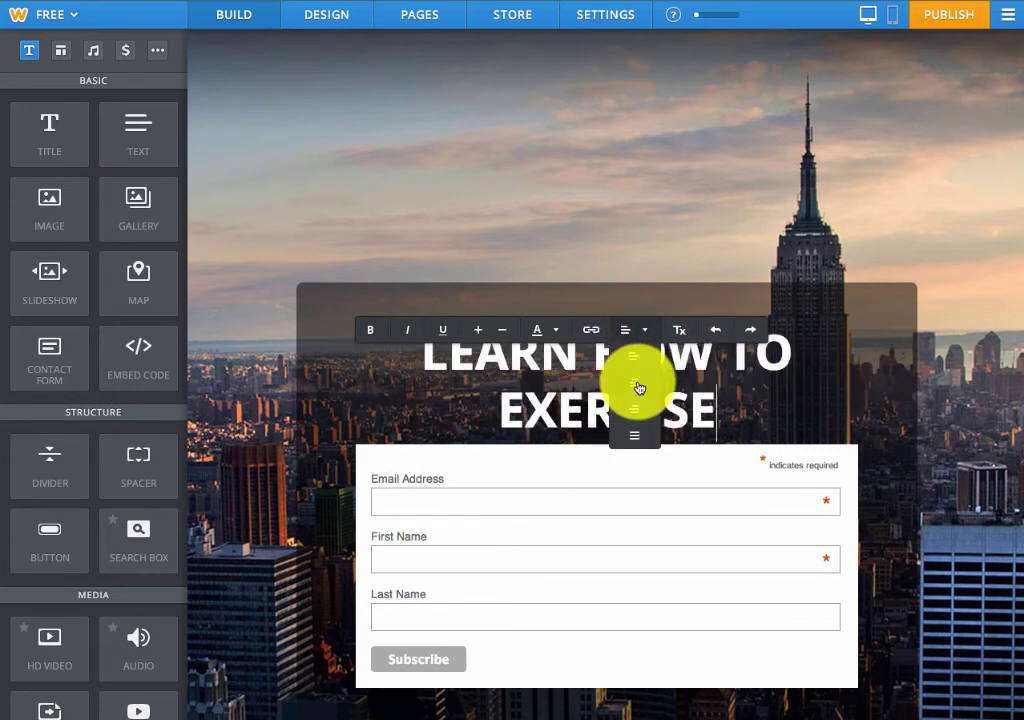
left_click(869, 297)
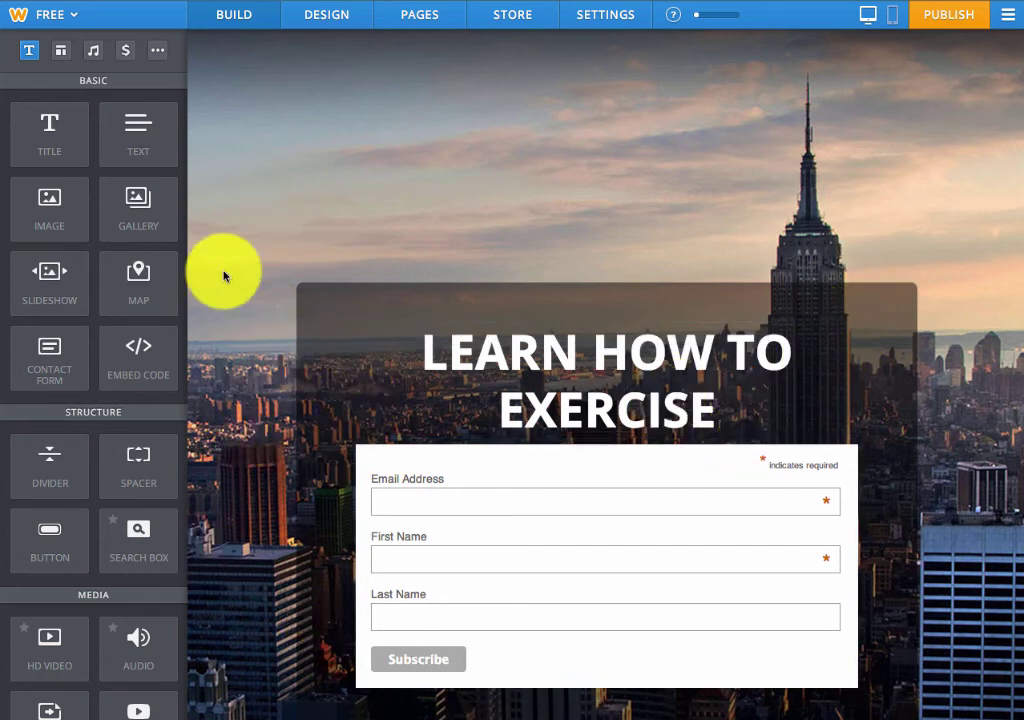
Add a centred text block under the title with the free-report sentence
left_click_drag(130, 123, 544, 423)
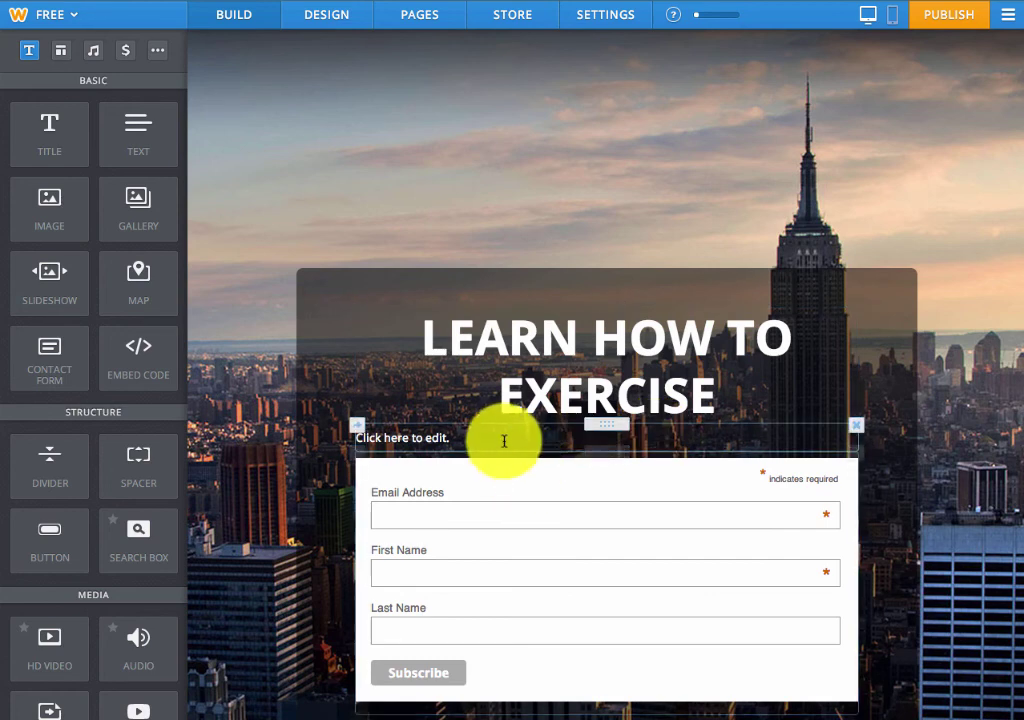
left_click(634, 436)
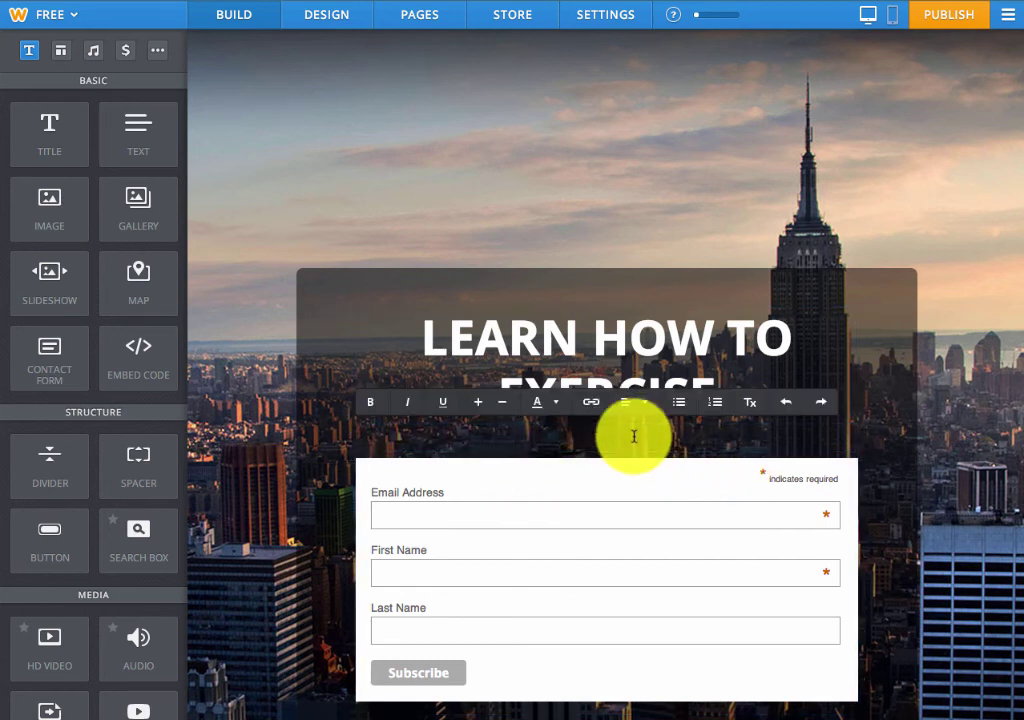
type("Lea")
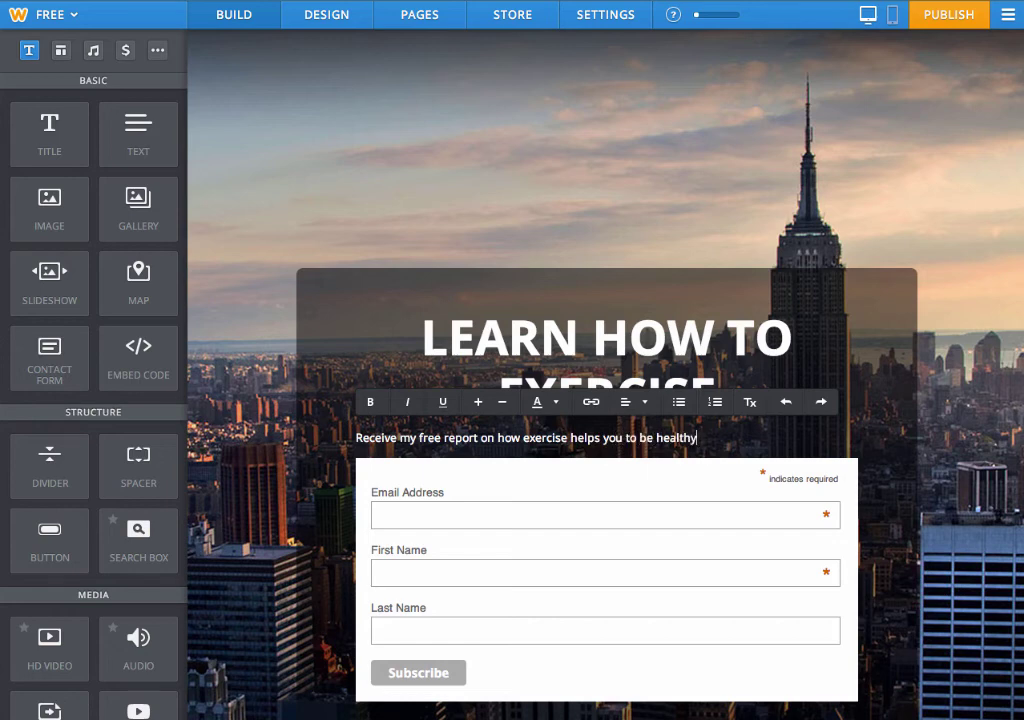
left_click(630, 402)
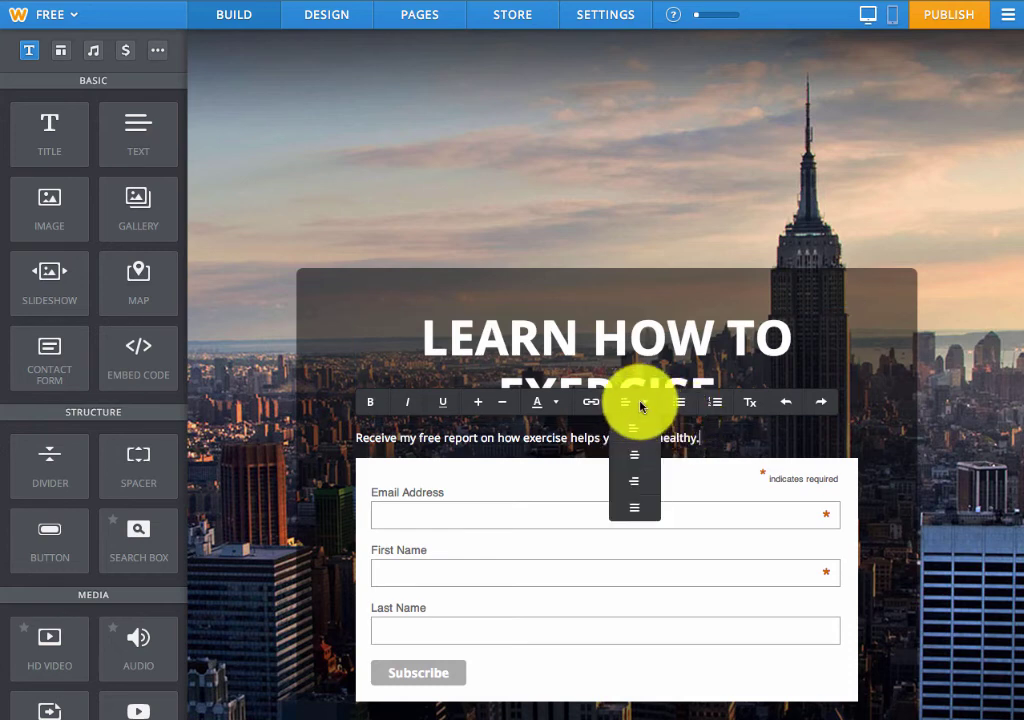
left_click(637, 455)
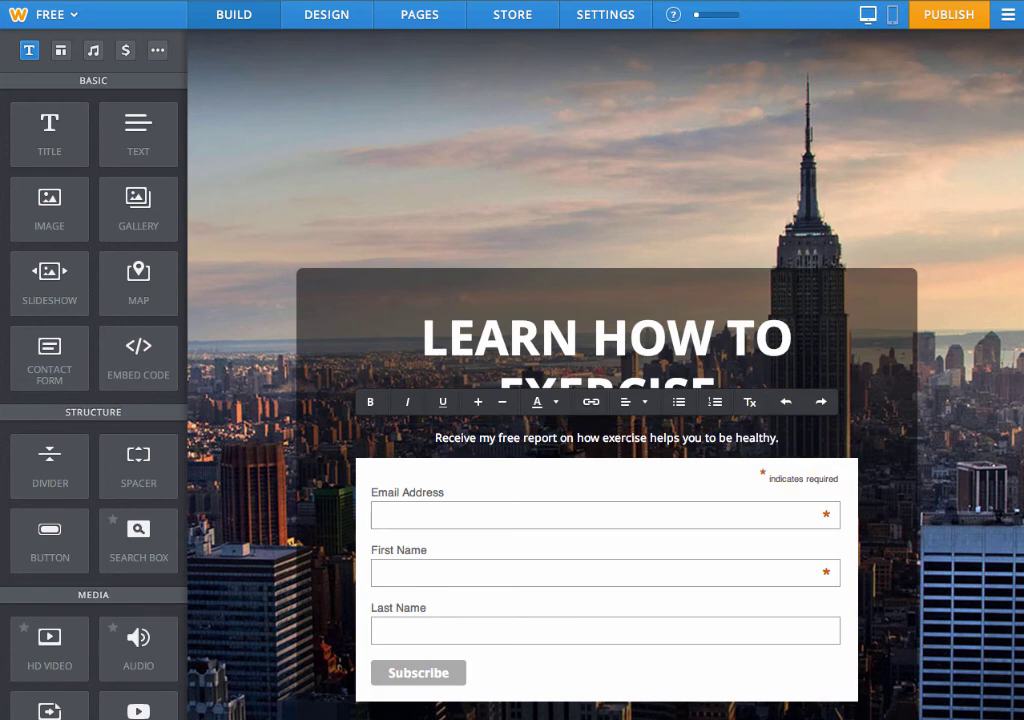
Add a 'SIGN UP BELOW!' line beneath the free-report sentence
key("Return")
key("Return")
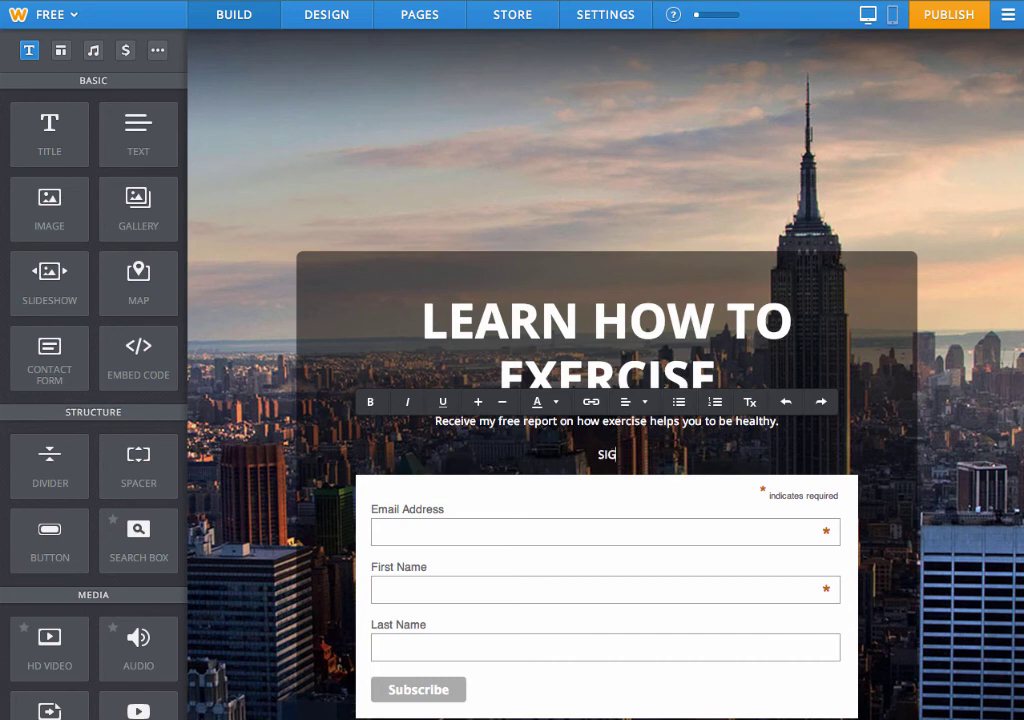
type("SIGN UP BNELOW")
key("BackSpace")
key("BackSpace")
key("BackSpace")
key("BackSpace")
key("BackSpace")
key("BackSpace")
type("BELOW")
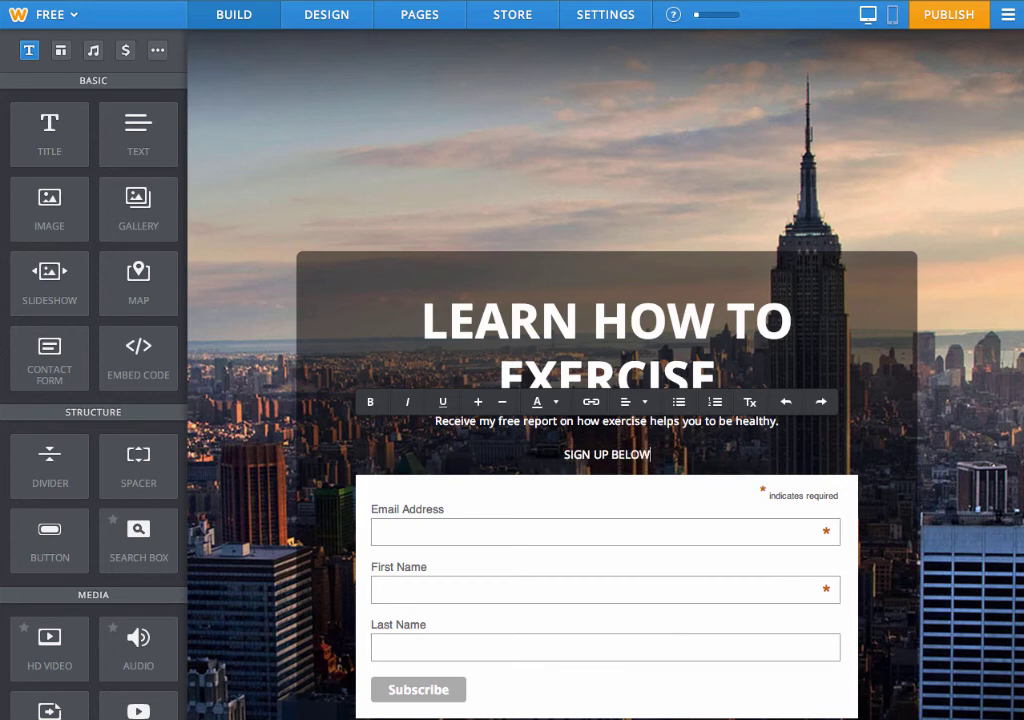
type("!")
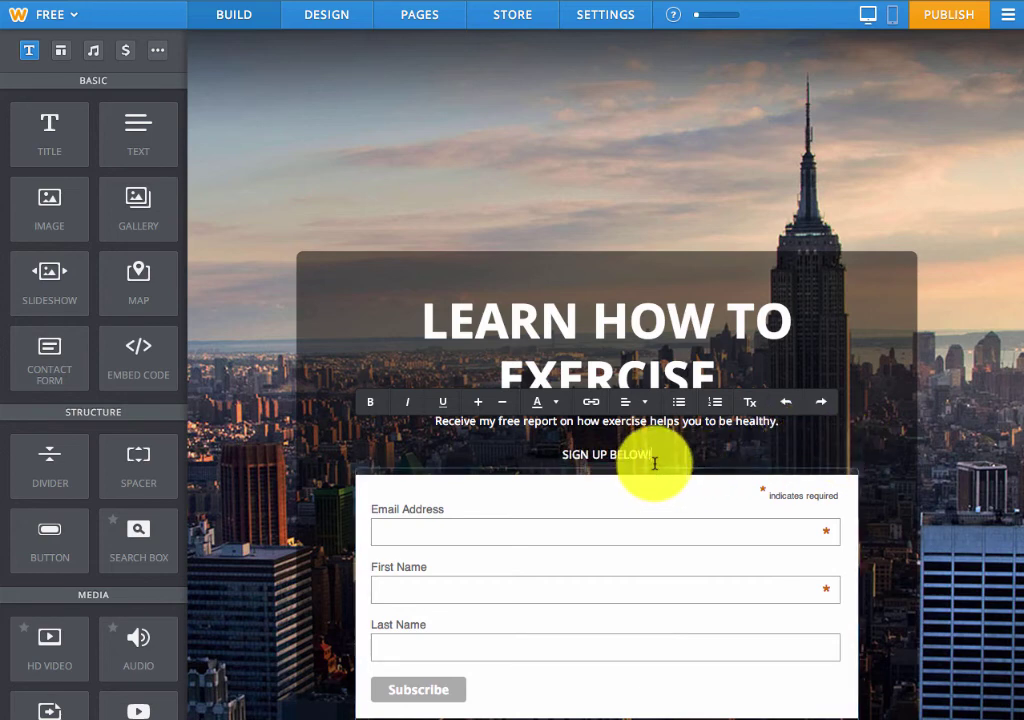
Enlarge the 'SIGN UP BELOW!' line by three font-size steps
left_click_drag(652, 458, 566, 456)
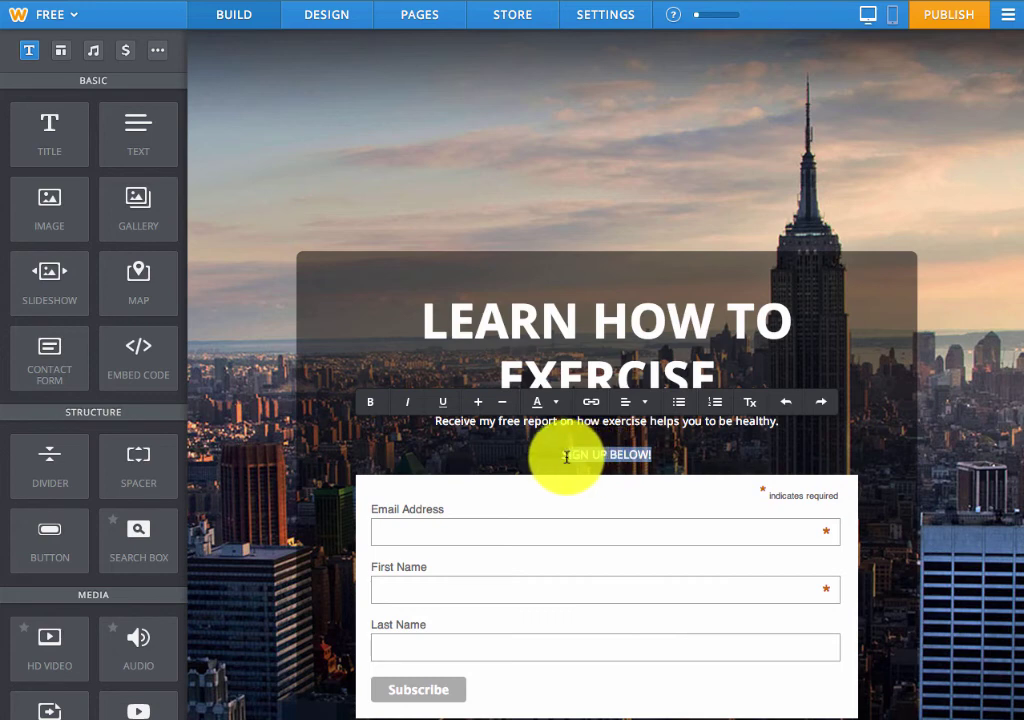
left_click(479, 405)
left_click(479, 405)
left_click(479, 405)
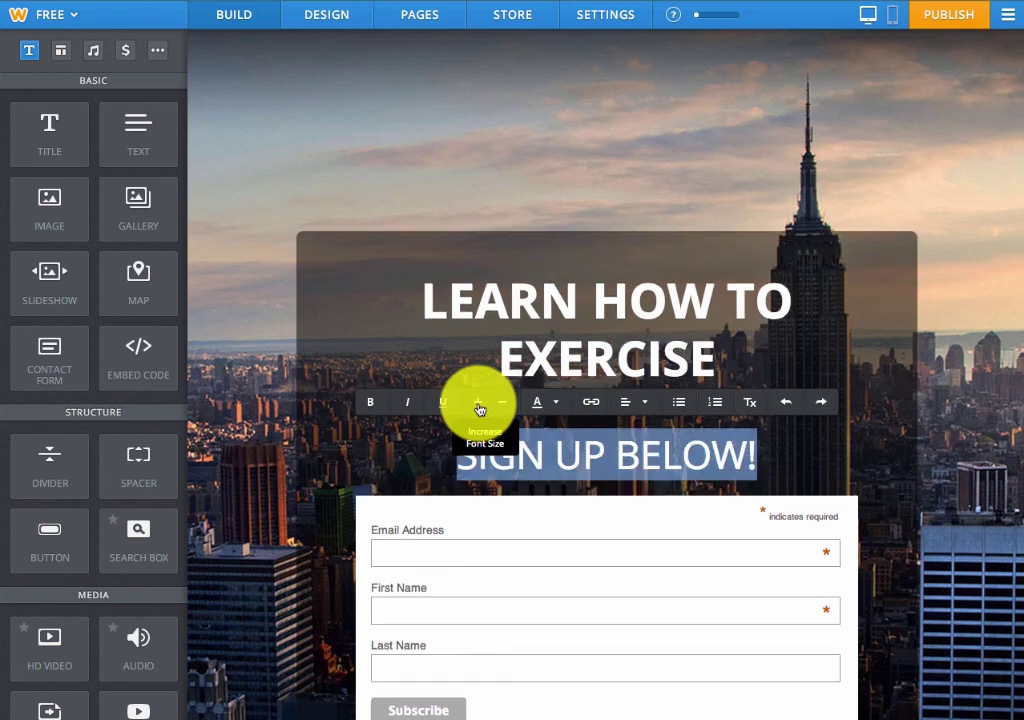
left_click(875, 354)
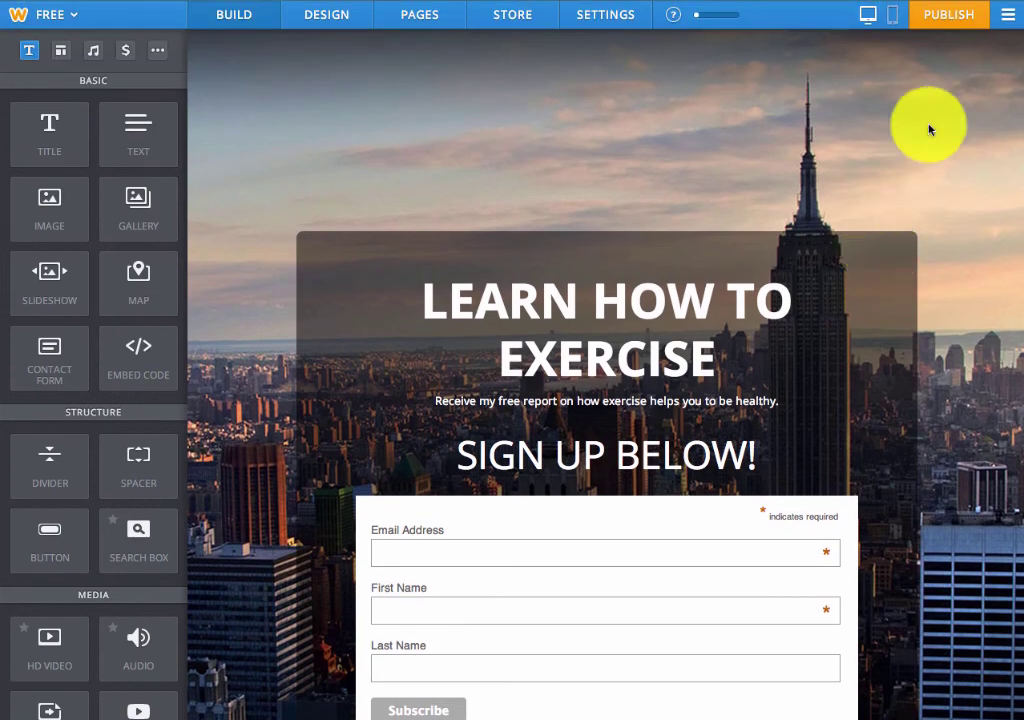
Publish the site to the free 3pc.weebly.com subdomain, skipping categorization and completing the captcha
left_click(955, 22)
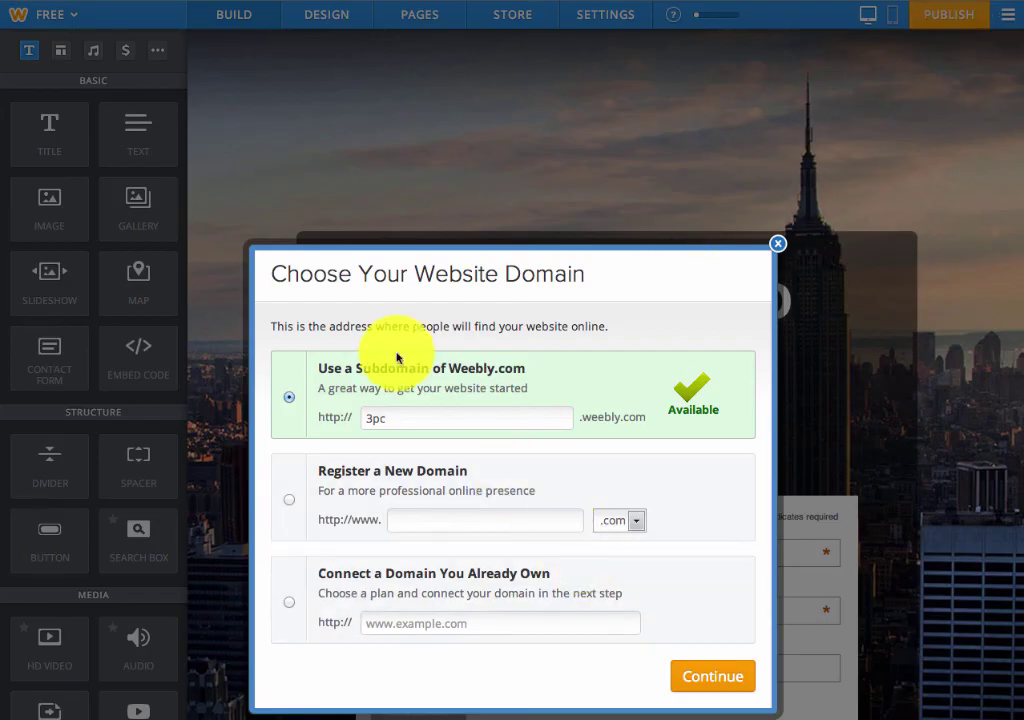
left_click(692, 690)
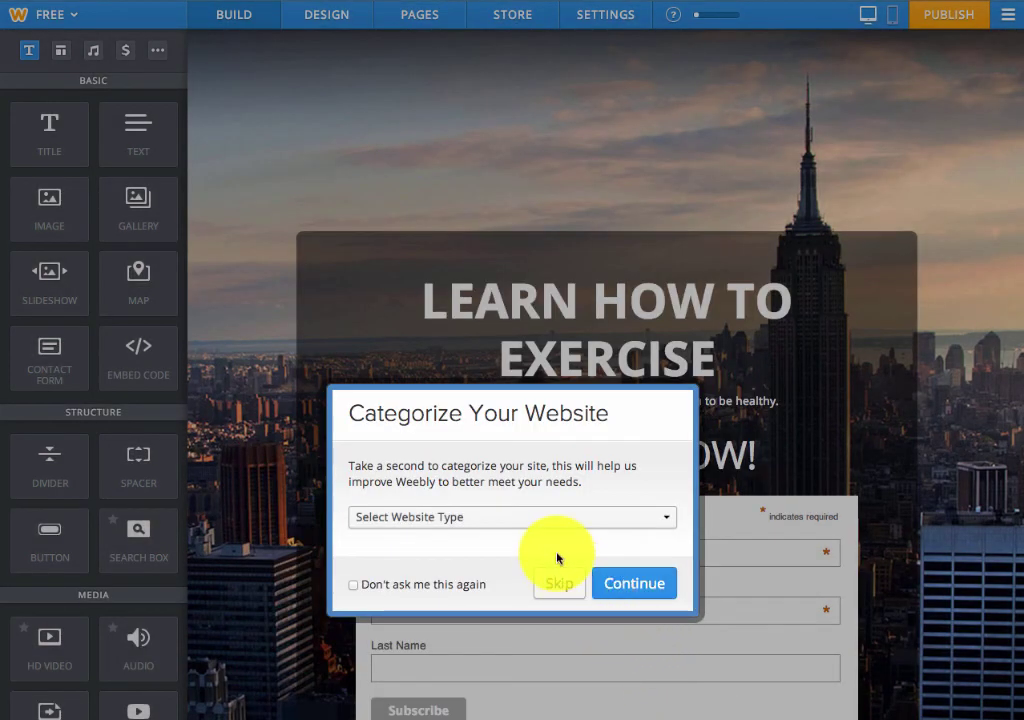
left_click(557, 591)
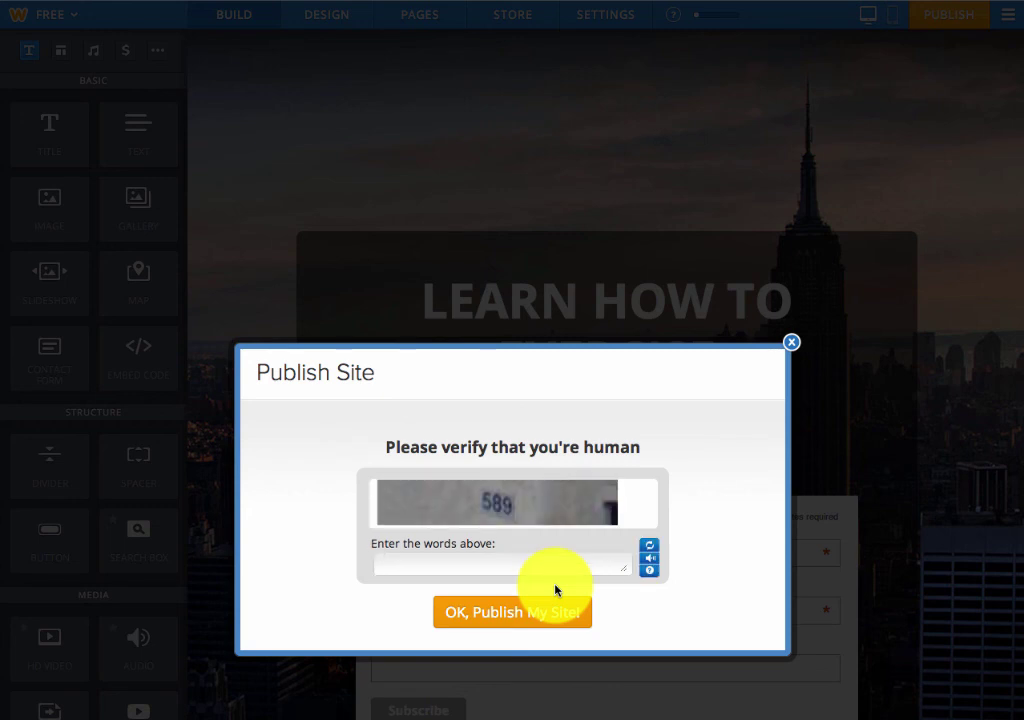
left_click(496, 570)
type("589")
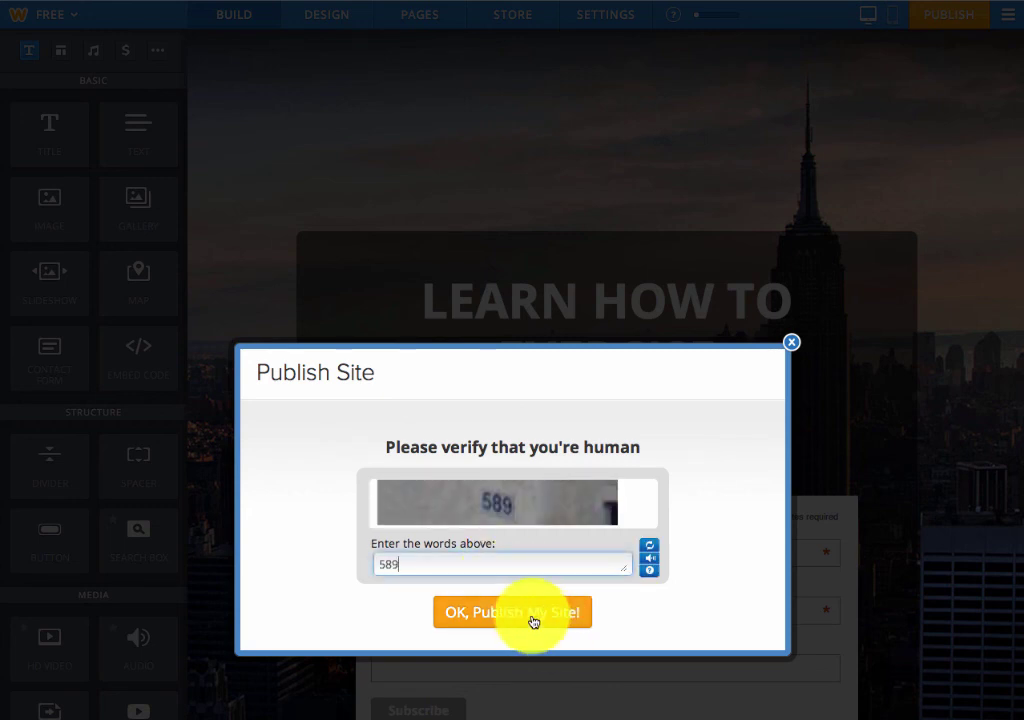
left_click(533, 620)
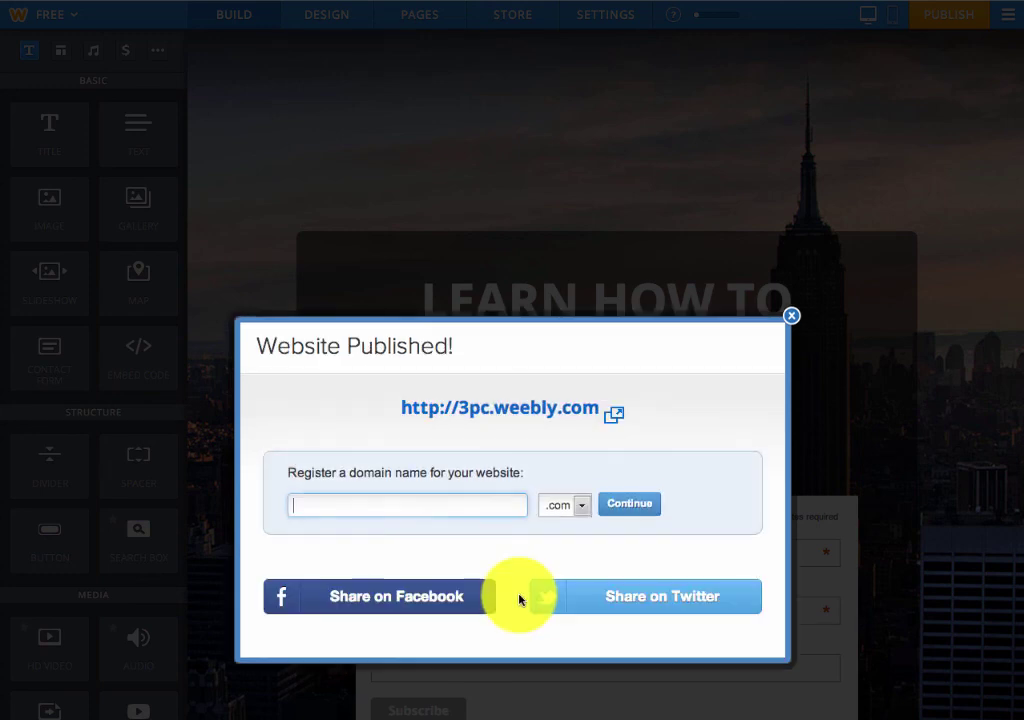